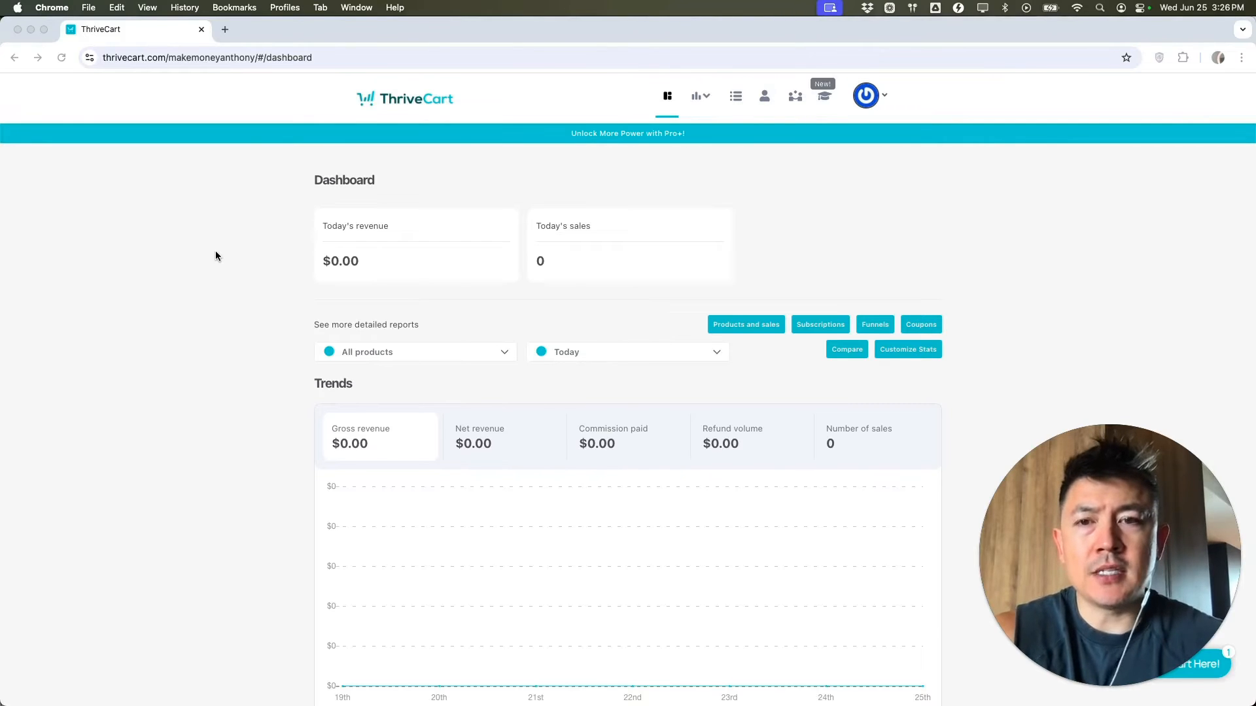
- From the Products list, create a new Digital product, which opens its Options page
{"action": "left_click", "coordinate": [736, 99]}
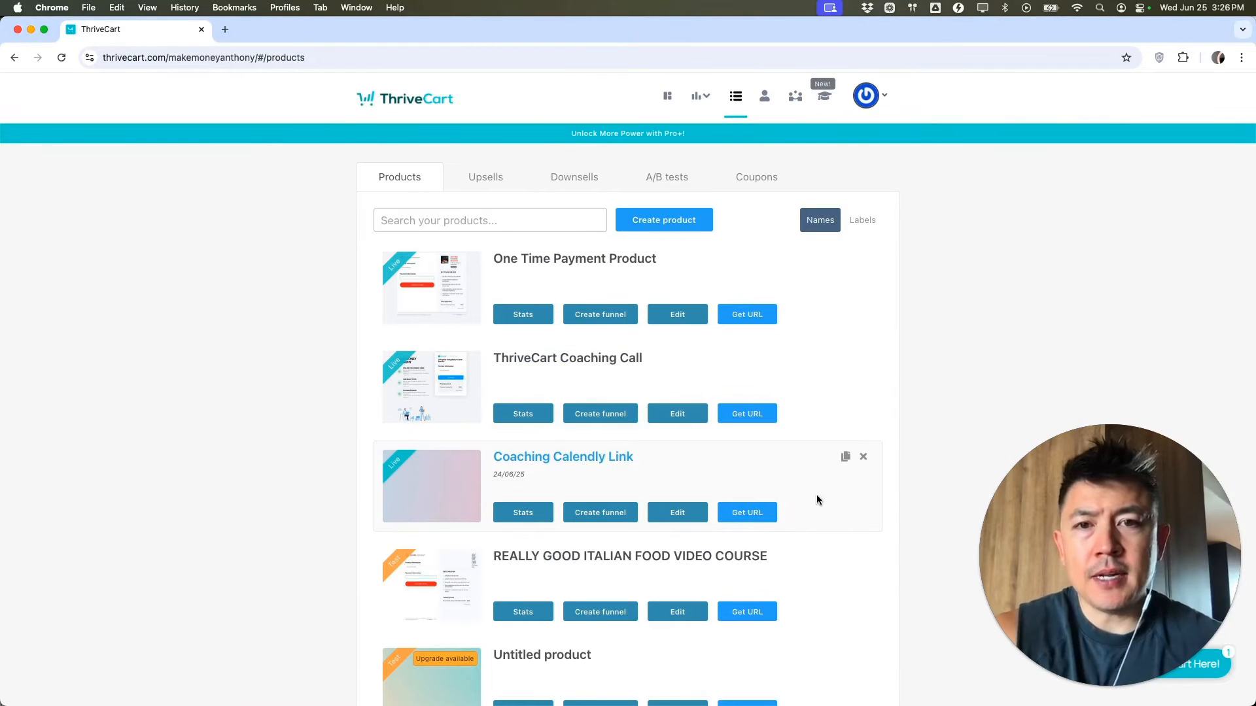
{"action": "left_click", "coordinate": [662, 222]}
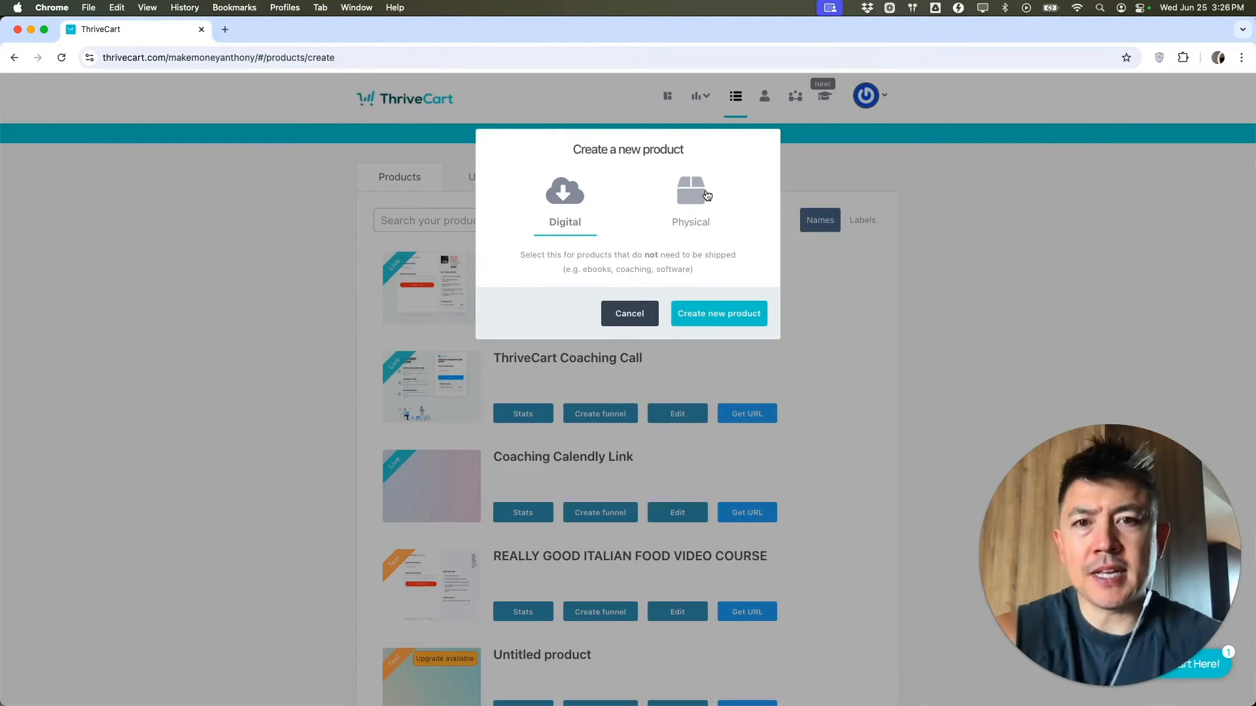
{"action": "left_click", "coordinate": [721, 316]}
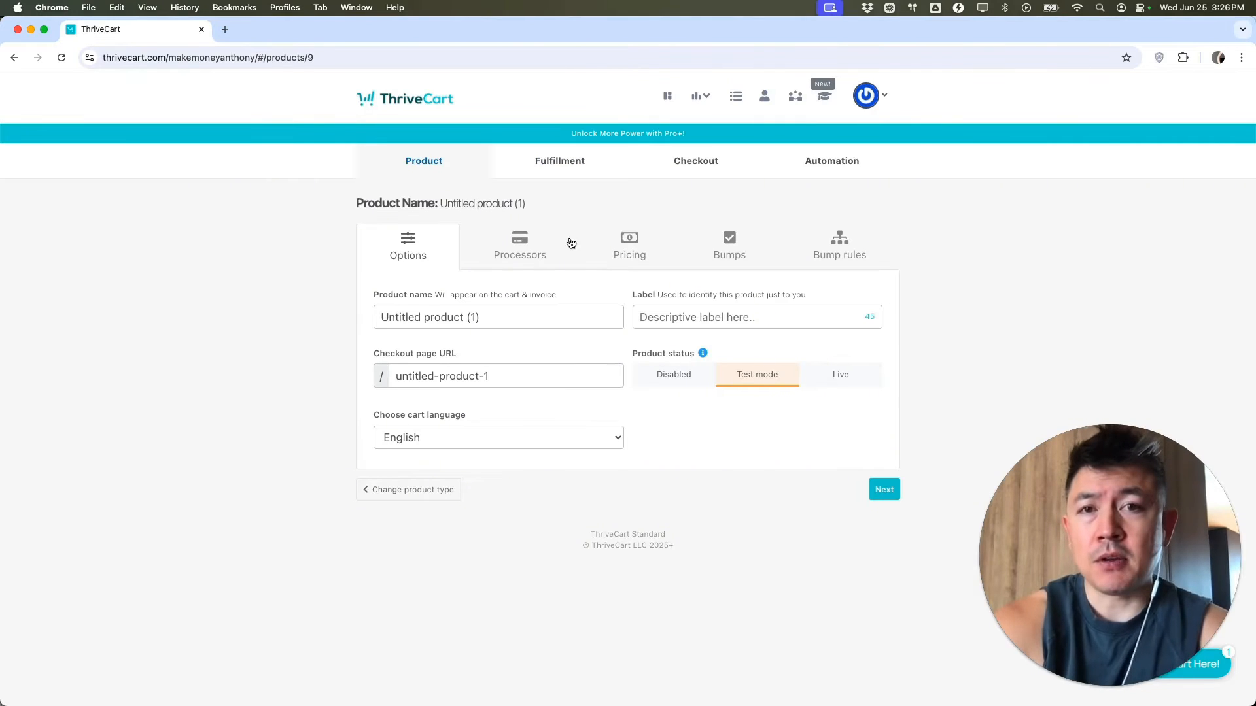
- Name the product 'Anthony Subscription', keep English as cart language, and set status to Live
{"action": "left_click", "coordinate": [476, 312]}
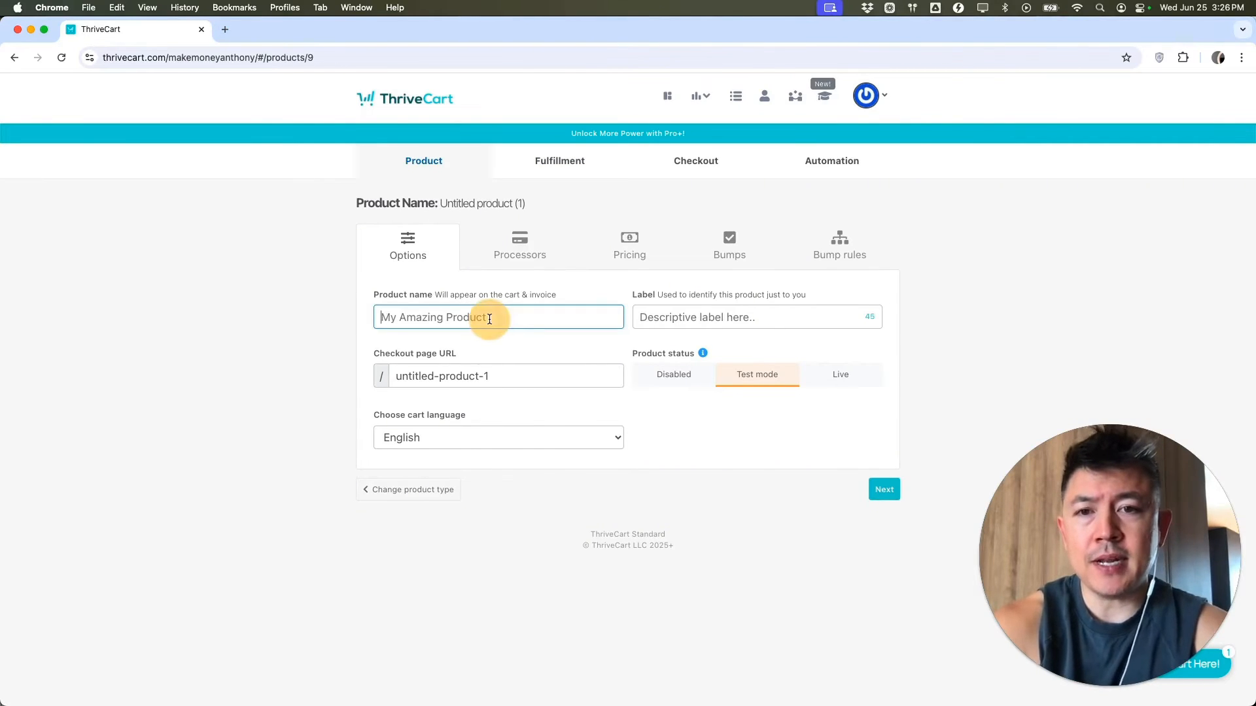
{"action": "type", "text": "Anthony Subscription"}
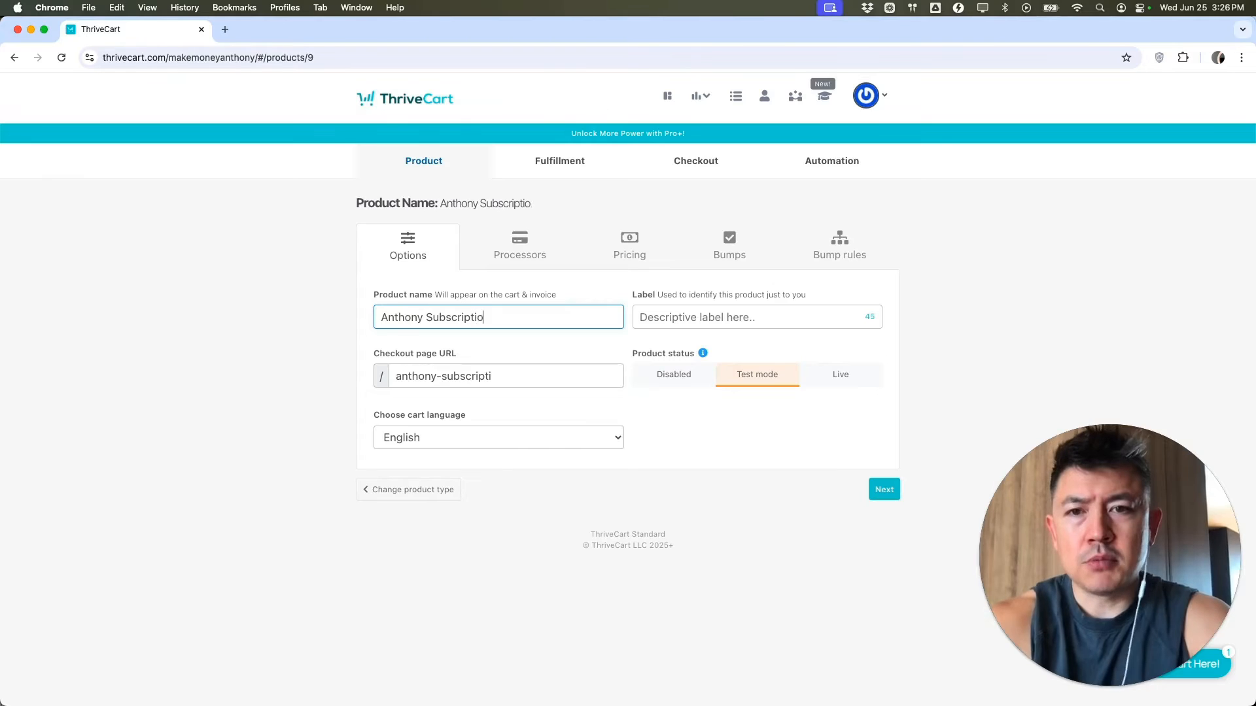
{"action": "left_click", "coordinate": [457, 366]}
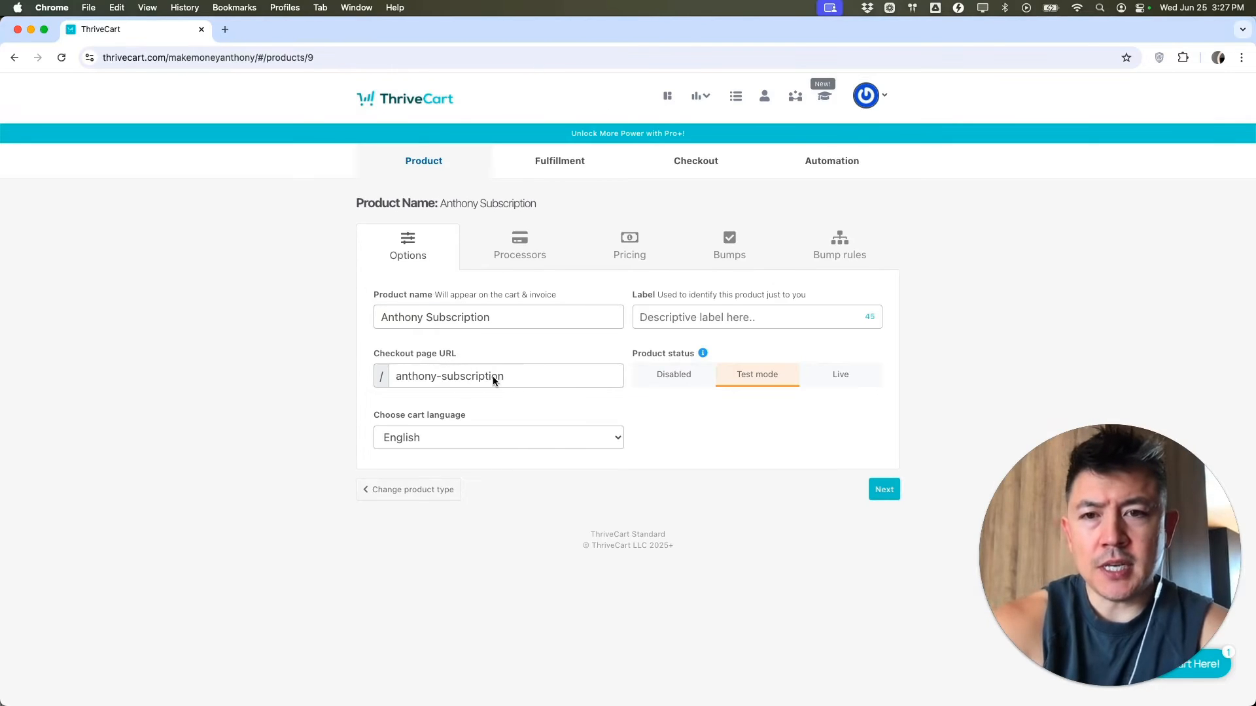
{"action": "left_click", "coordinate": [468, 441]}
{"action": "left_click", "coordinate": [469, 441]}
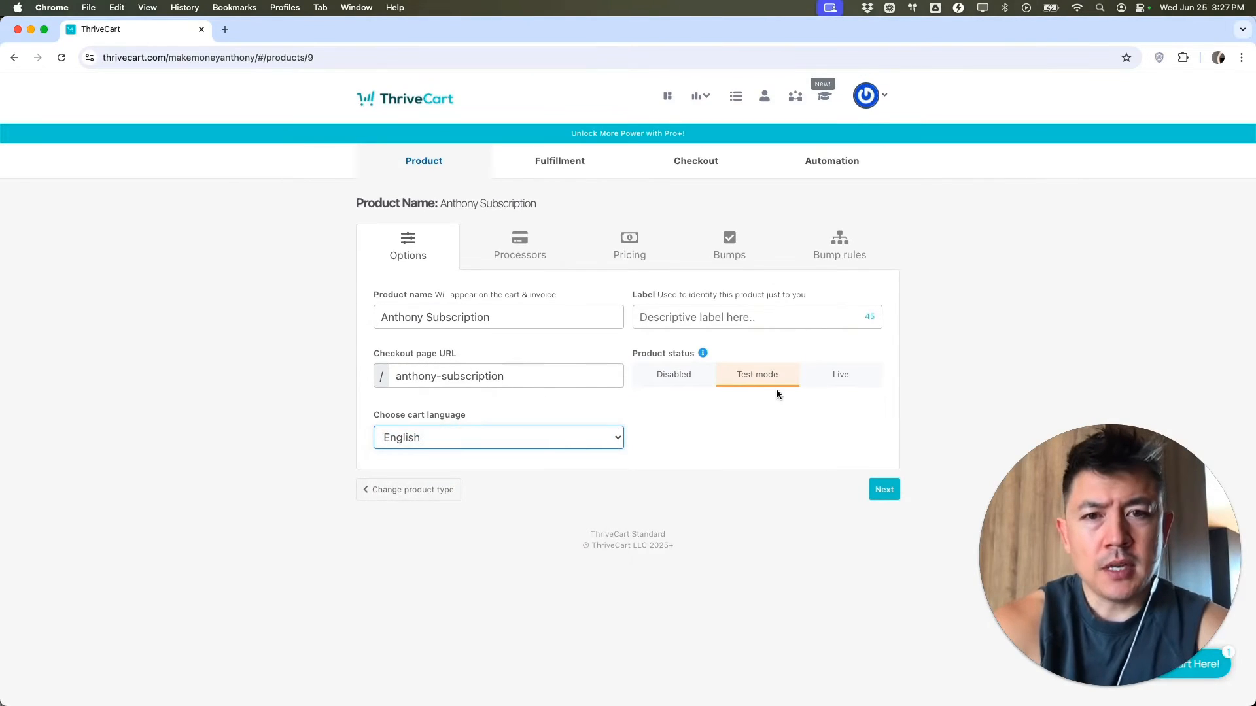
{"action": "left_click", "coordinate": [841, 374]}
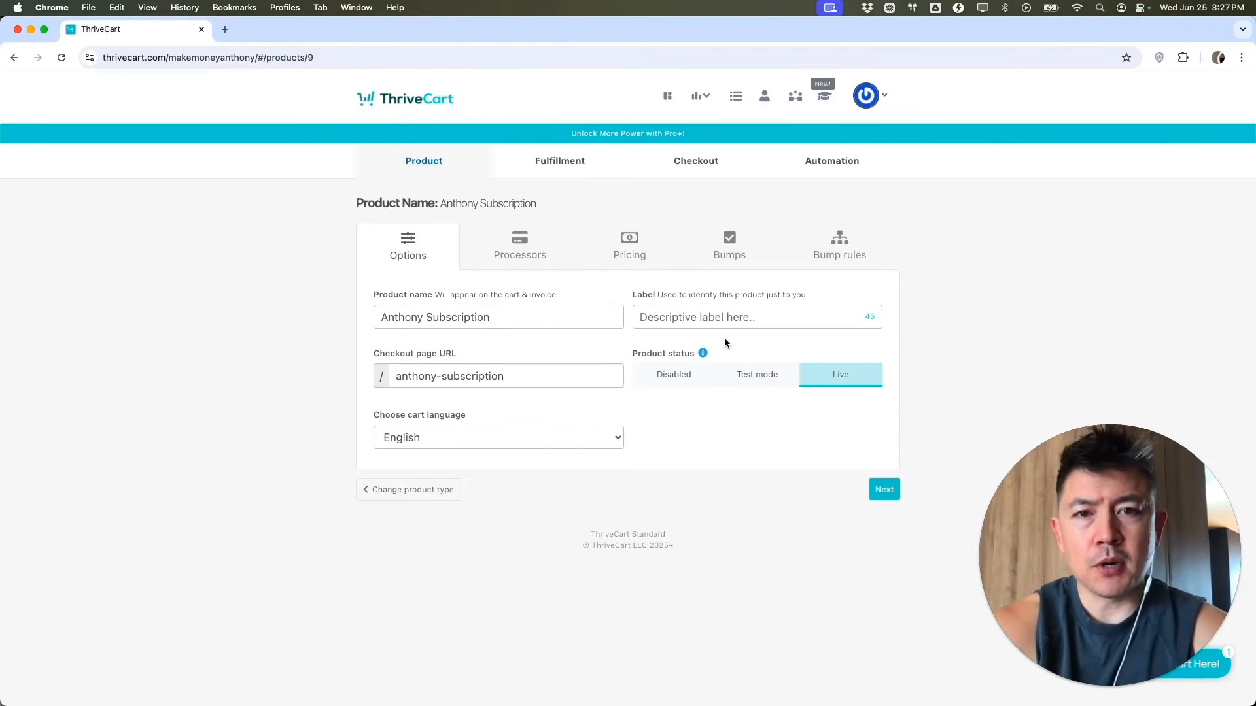
- Move to the Pricing settings and keep USD as the selling currency
{"action": "left_click", "coordinate": [521, 247]}
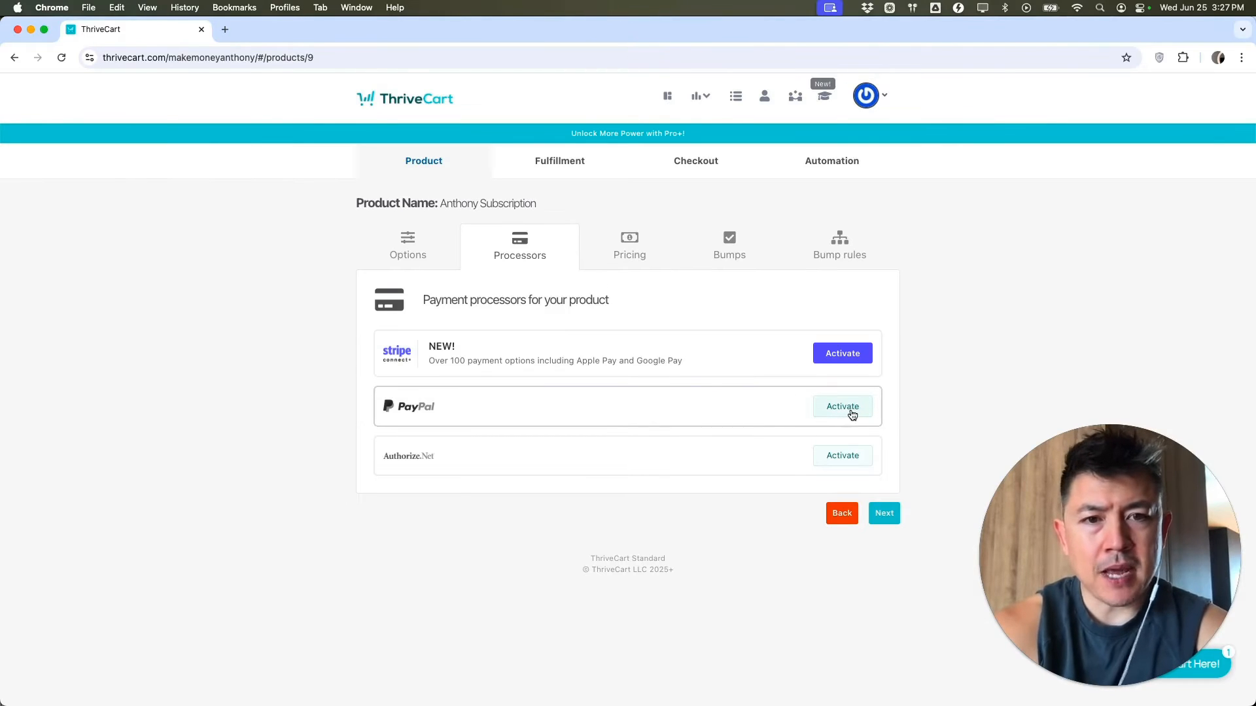
{"action": "left_click", "coordinate": [629, 251]}
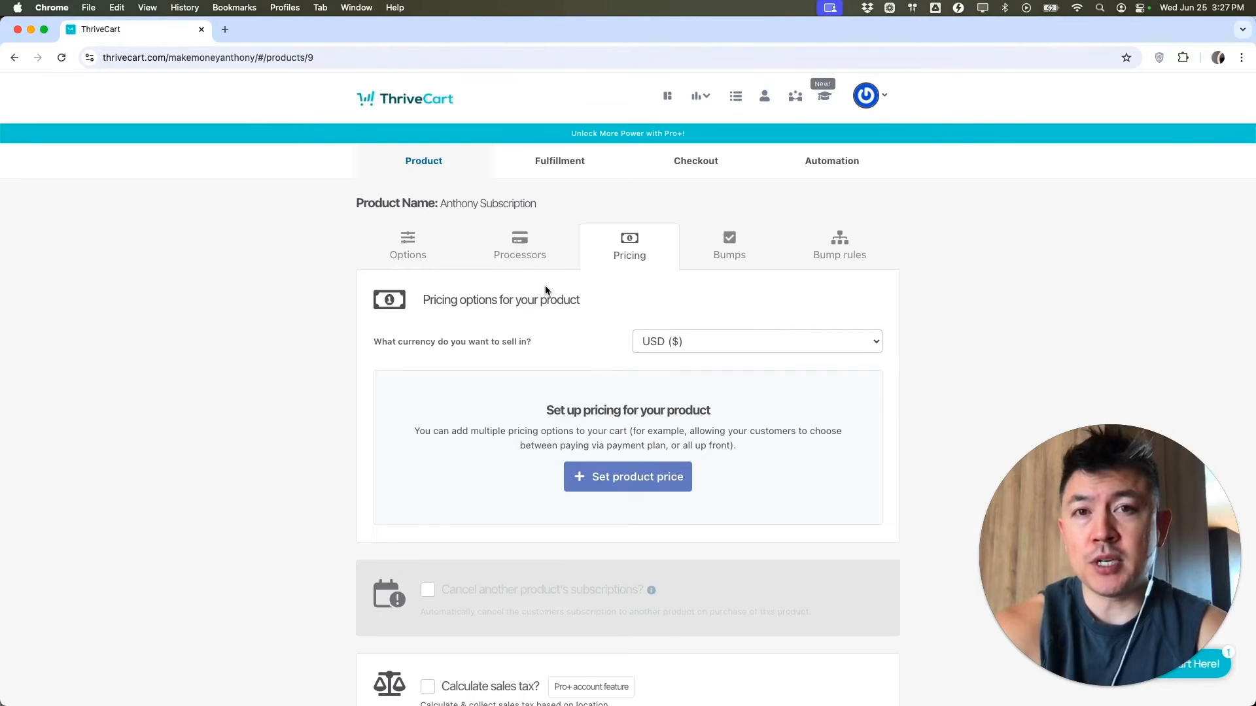
{"action": "left_click", "coordinate": [715, 344]}
{"action": "left_click", "coordinate": [689, 344]}
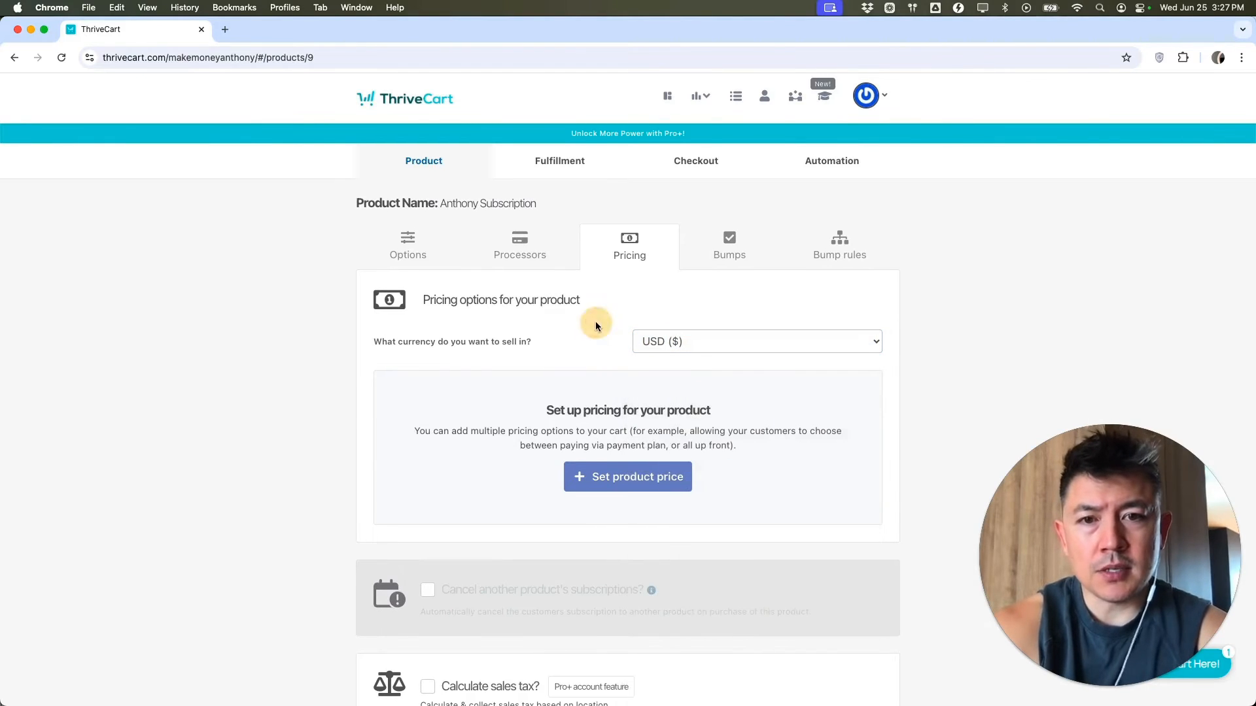
{"action": "scroll", "coordinate": [595, 320], "scroll_direction": "down", "scroll_amount": 2}
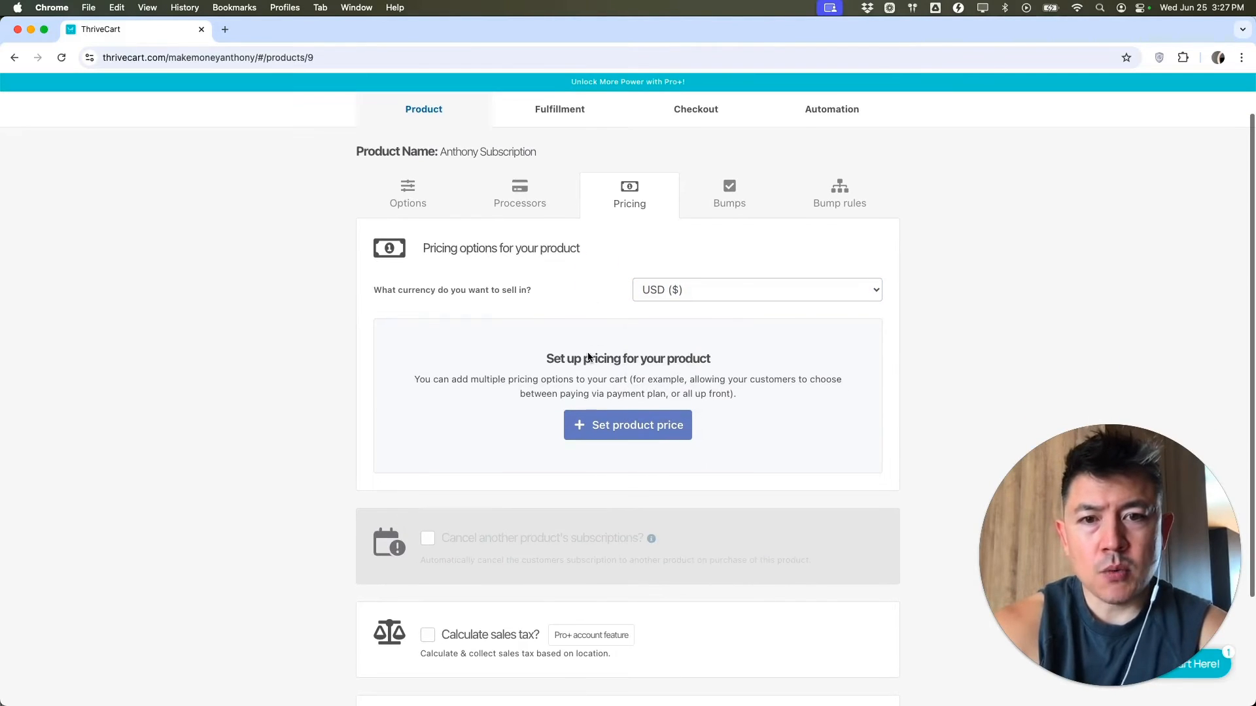
- Add a pricing option as a Subscription billed Monthly at $150
{"action": "left_click", "coordinate": [632, 432]}
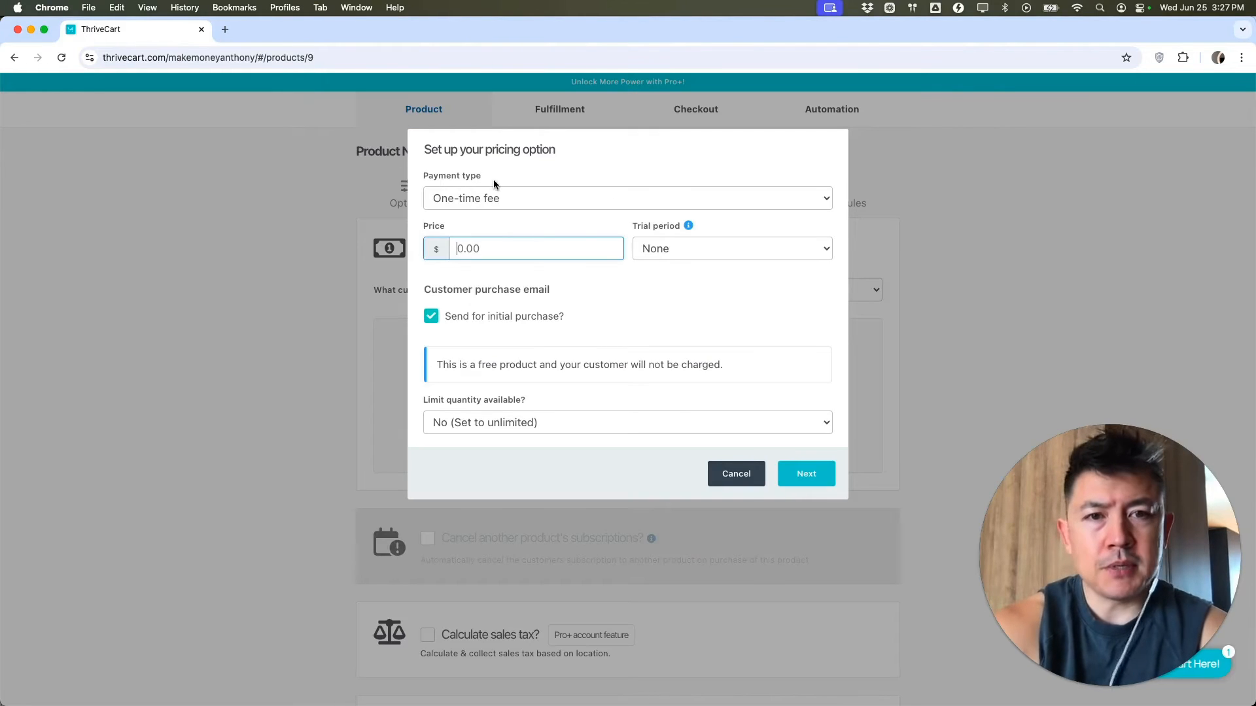
{"action": "left_click", "coordinate": [530, 199]}
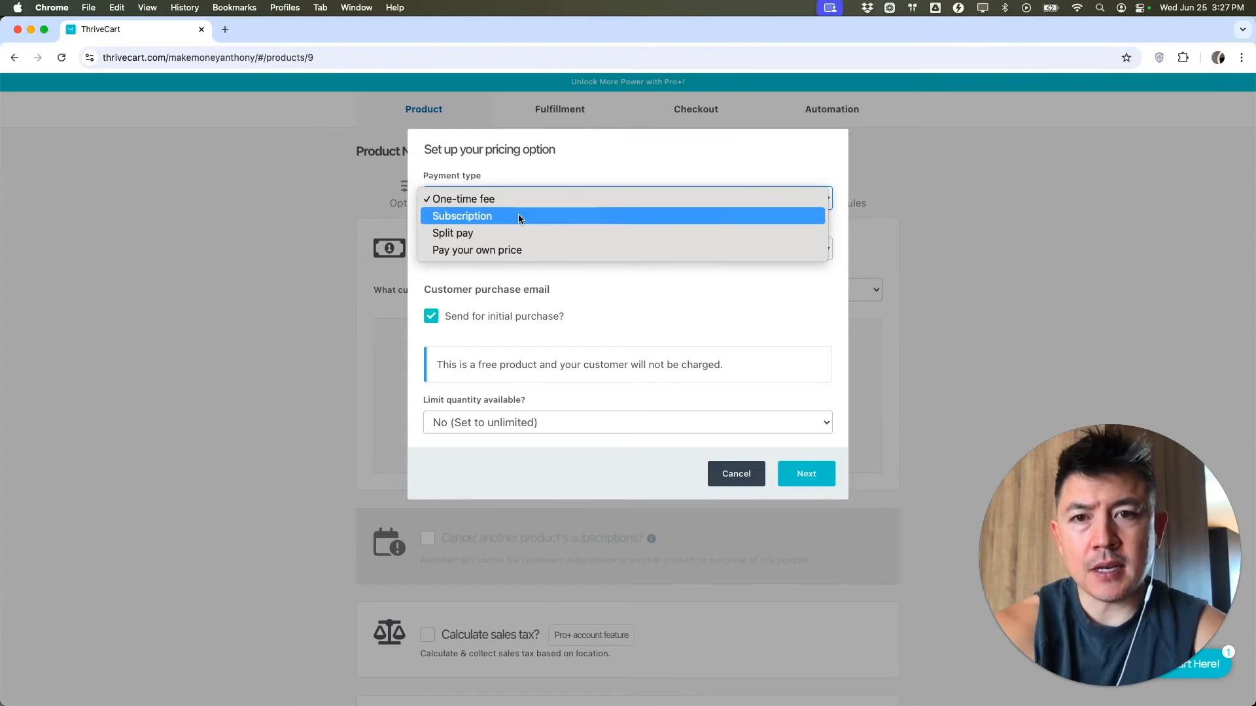
{"action": "left_click", "coordinate": [520, 216]}
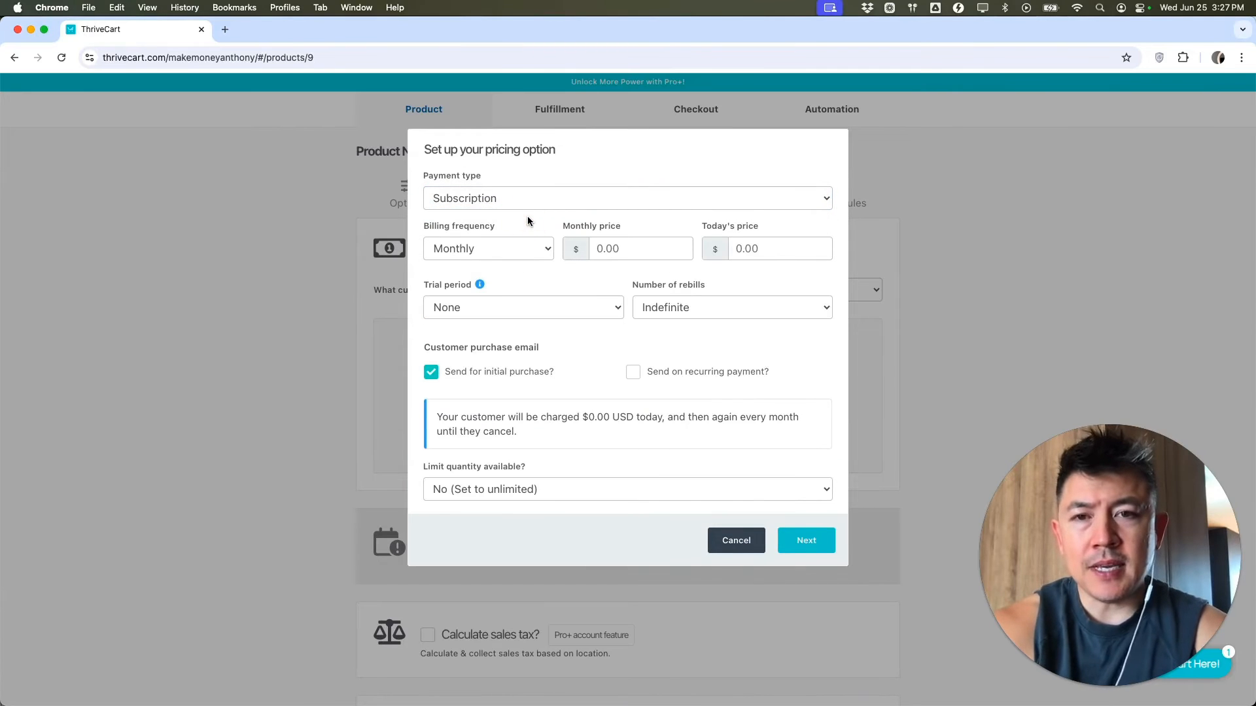
{"action": "left_click", "coordinate": [504, 249]}
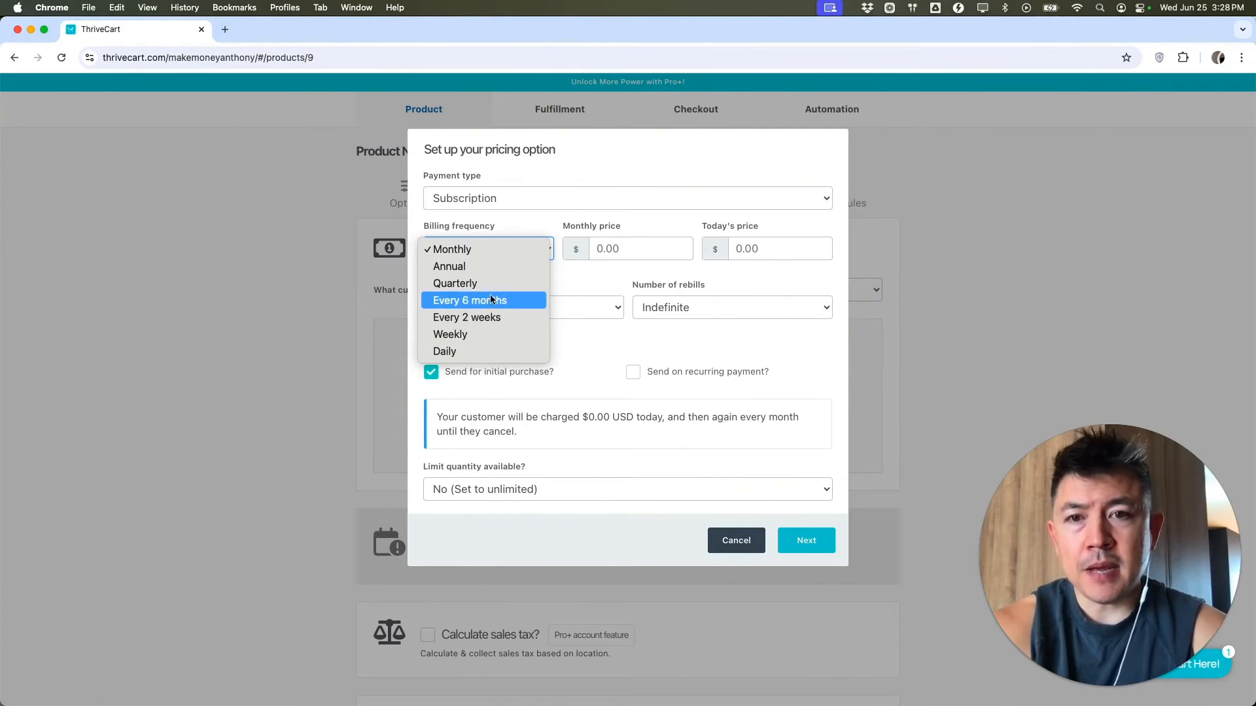
{"action": "left_click", "coordinate": [480, 252]}
{"action": "left_click", "coordinate": [626, 249]}
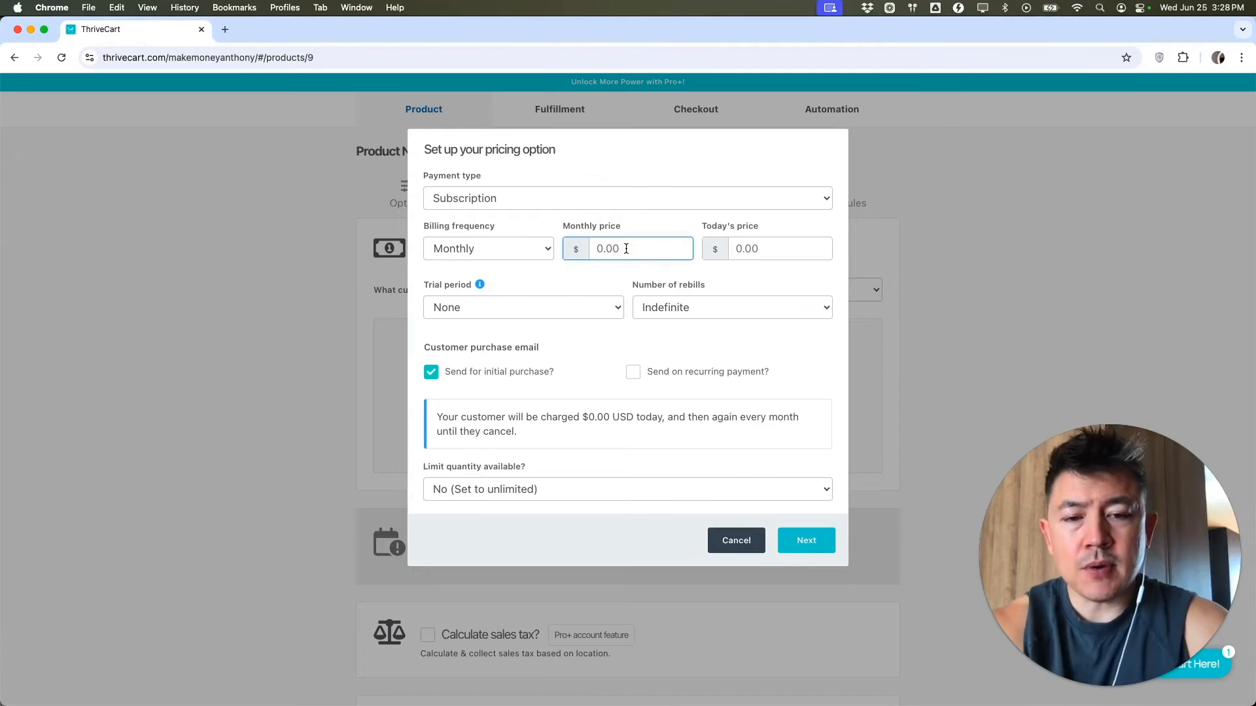
{"action": "type", "text": "150"}
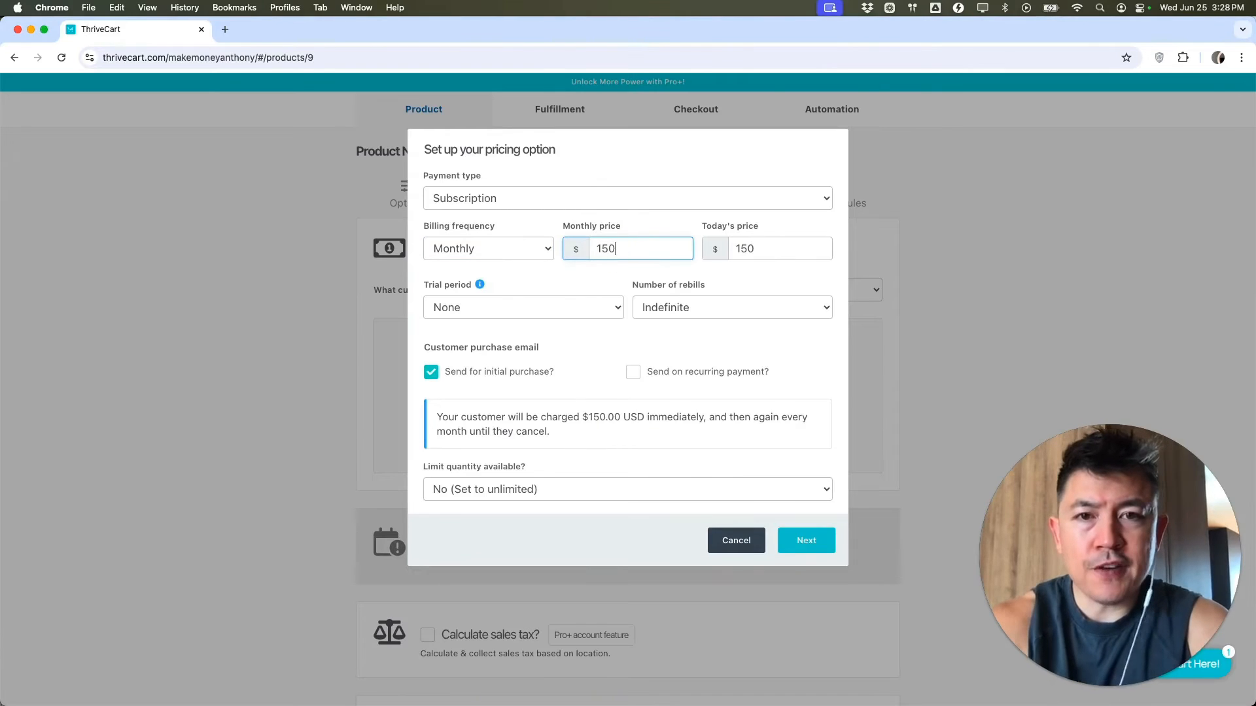
{"action": "left_click", "coordinate": [557, 299]}
- Give it a 7-day trial, indefinite rebills, recurring-payment emails, and $0 charged today
{"action": "left_click", "coordinate": [568, 307]}
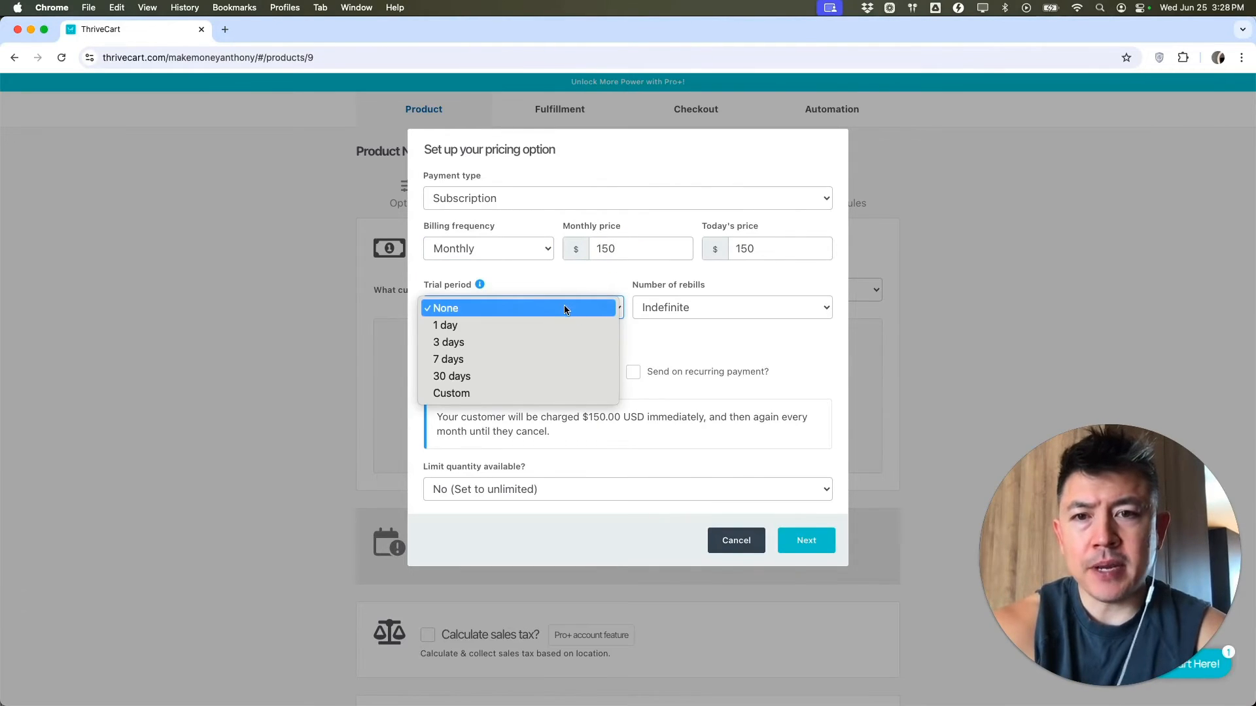
{"action": "left_click", "coordinate": [510, 357]}
{"action": "left_click", "coordinate": [575, 277]}
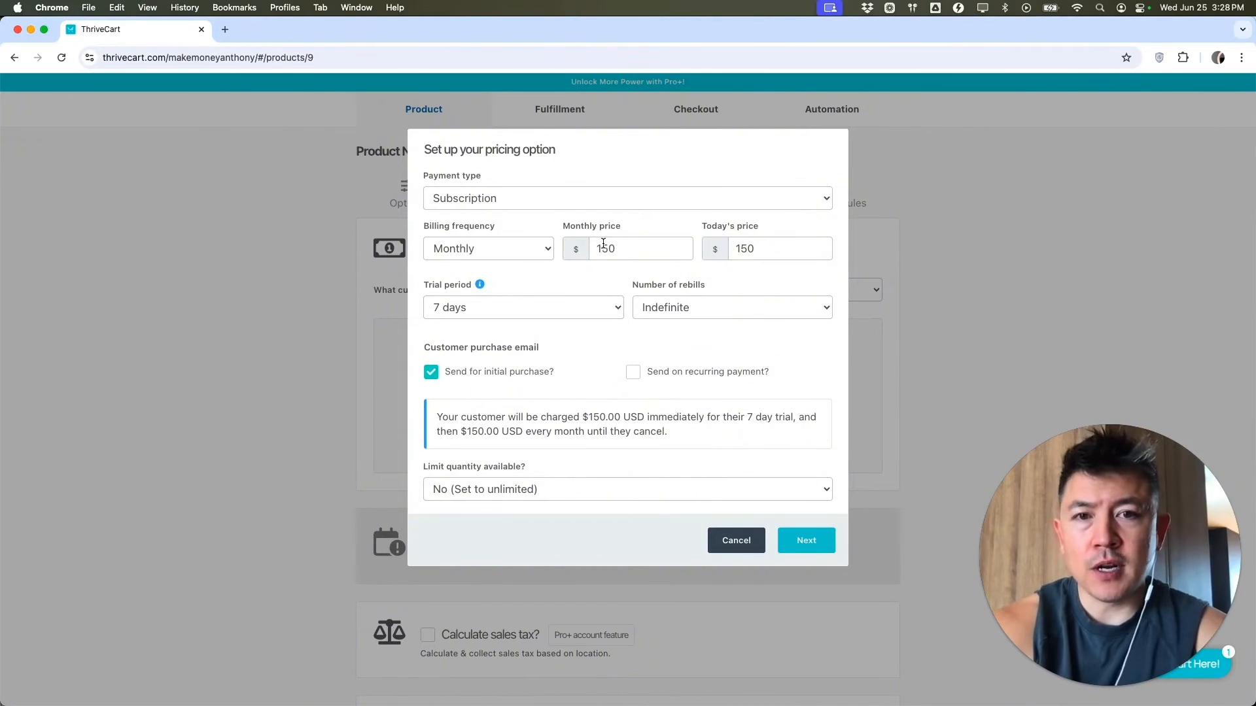
{"action": "left_click", "coordinate": [707, 307]}
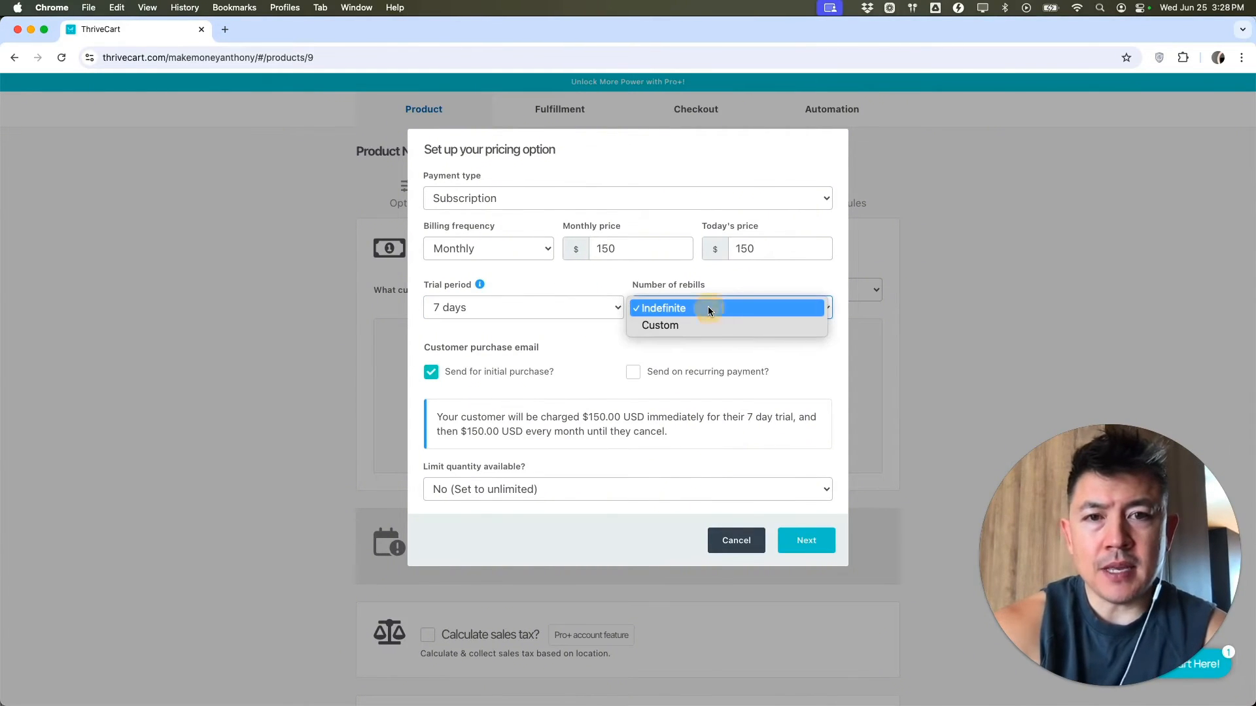
{"action": "left_click", "coordinate": [611, 280]}
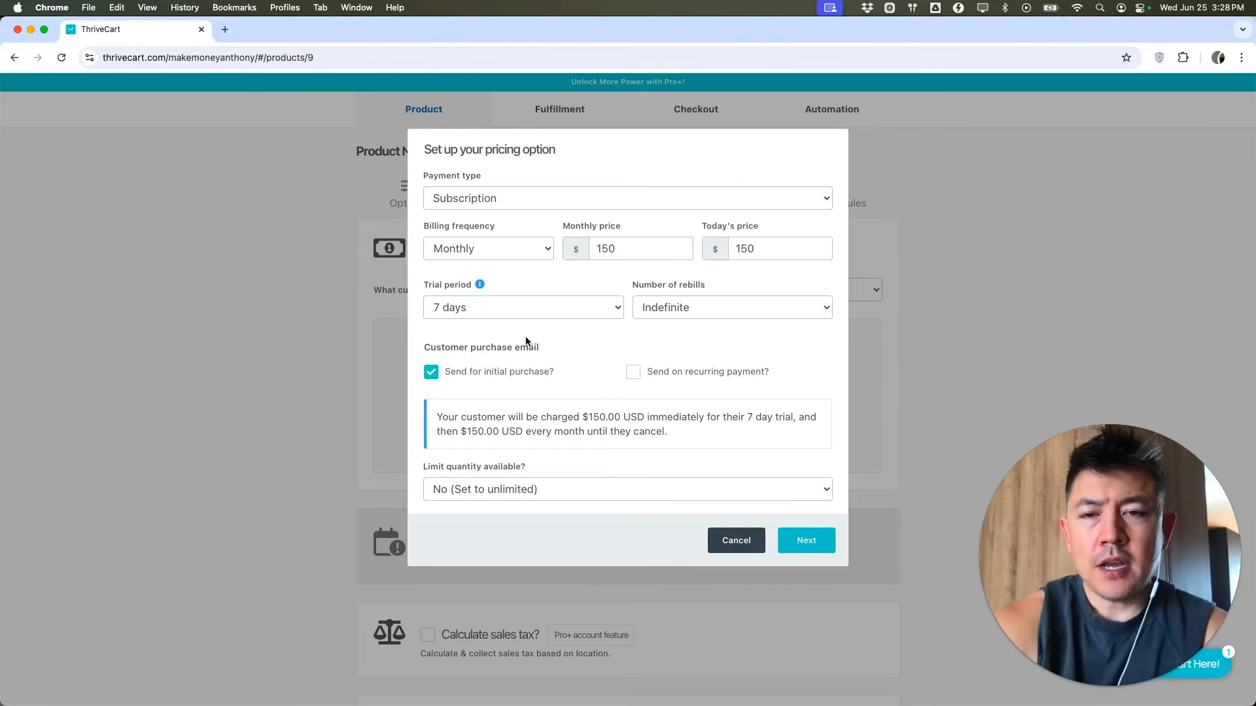
{"action": "left_click", "coordinate": [634, 374]}
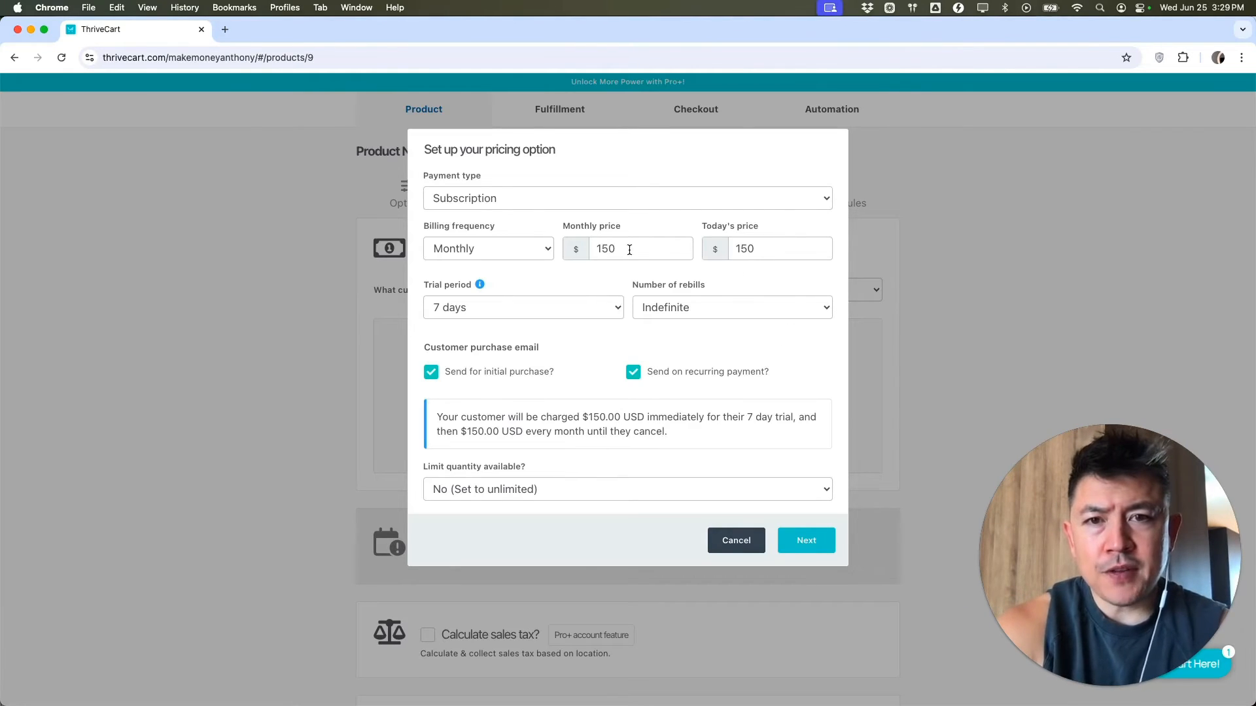
{"action": "double_click", "coordinate": [760, 250]}
{"action": "type", "text": "0"}
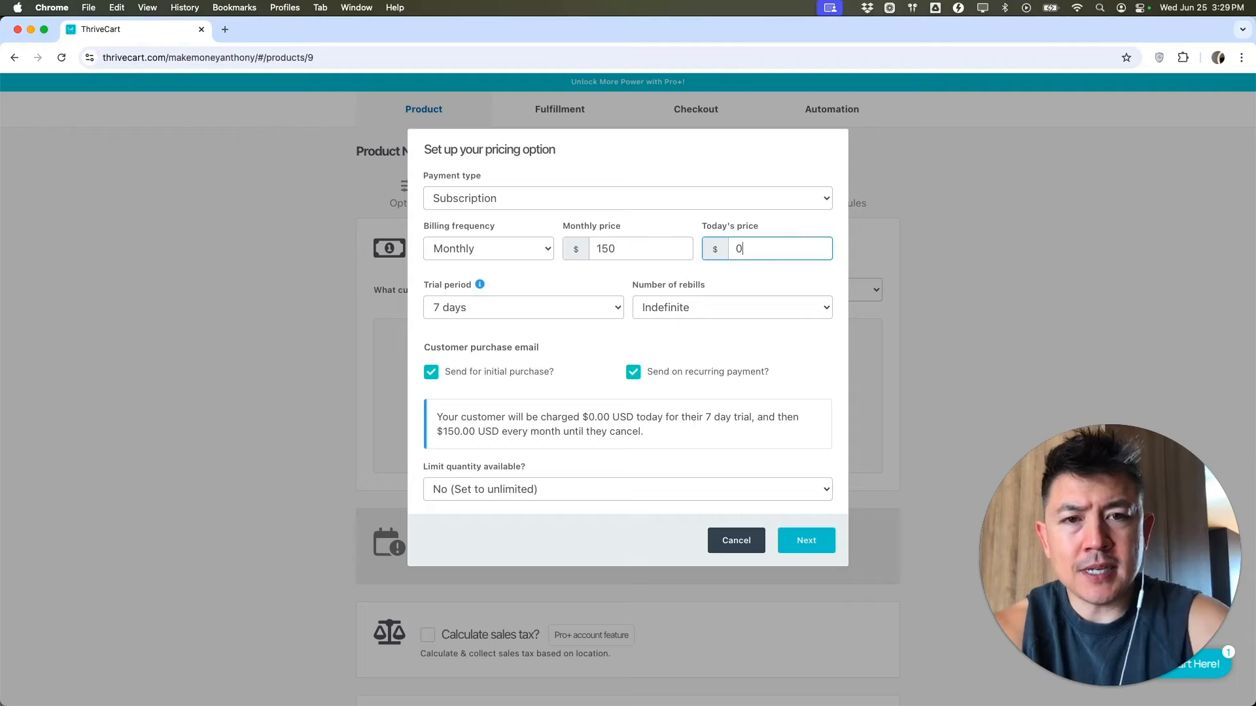
{"action": "left_click", "coordinate": [759, 278]}
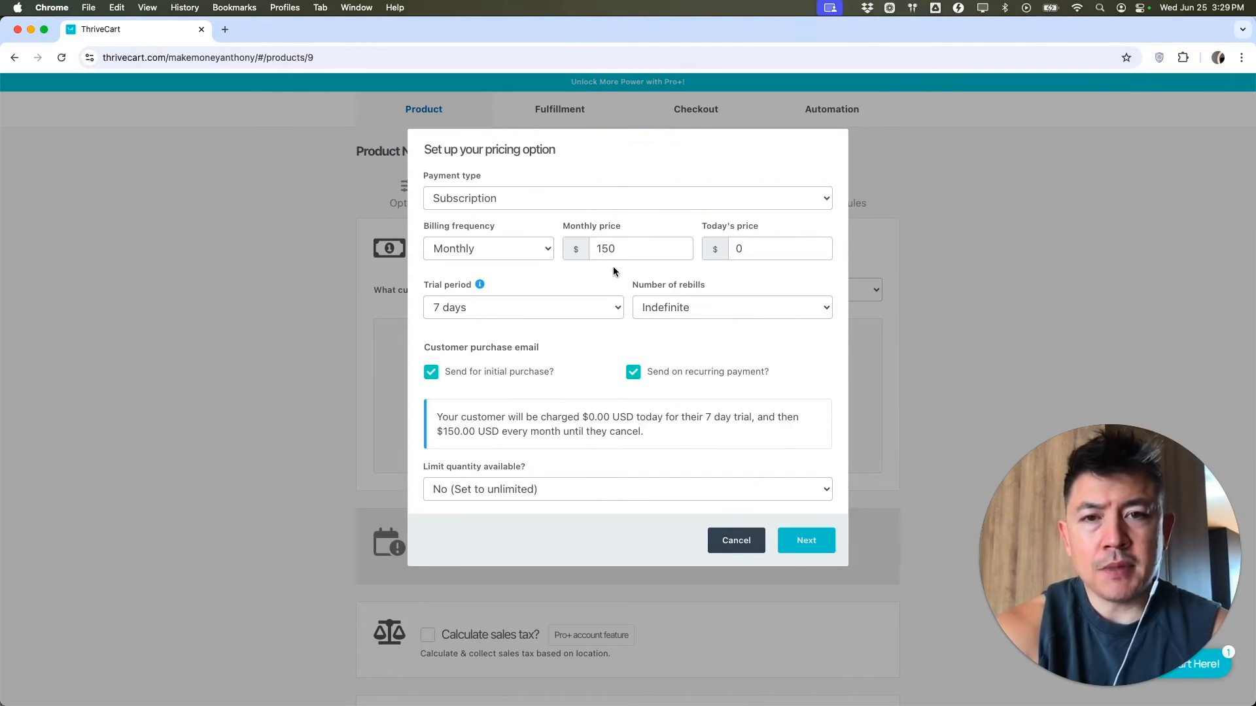
{"action": "left_click", "coordinate": [804, 541]}
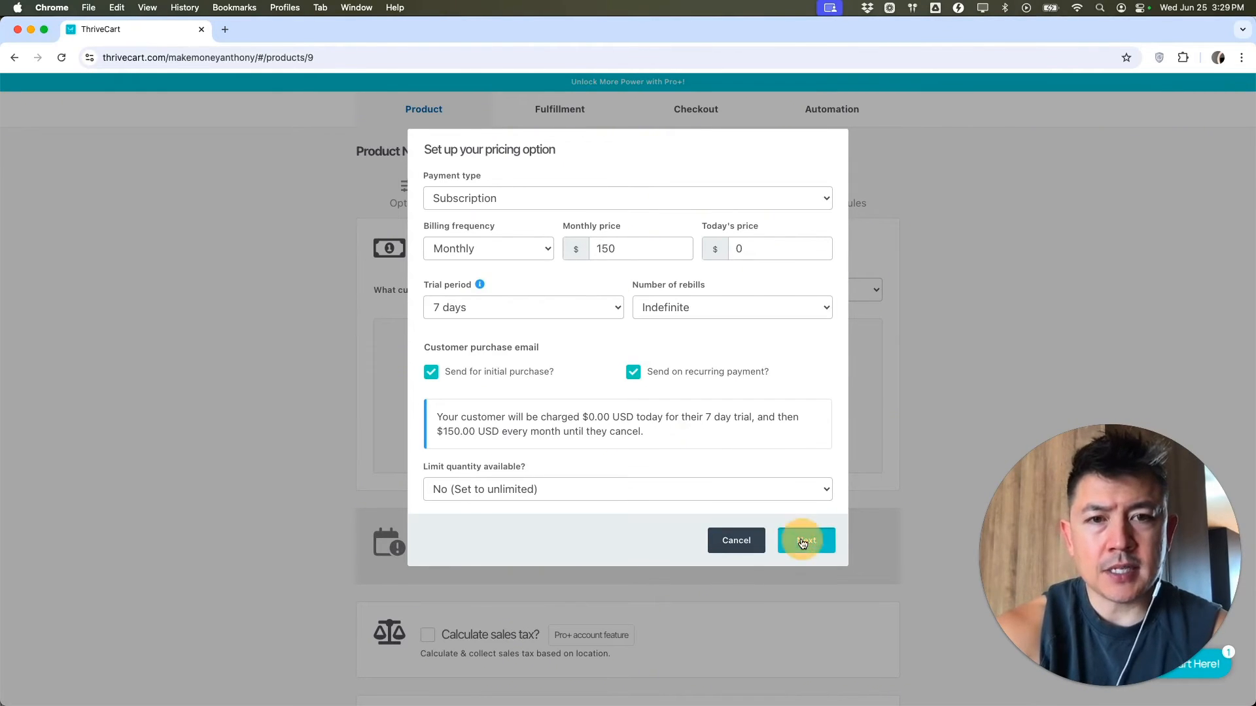
- Save the subscription pricing option, then skip through Bumps and Bump rules to Fulfillment
{"action": "left_click", "coordinate": [817, 278]}
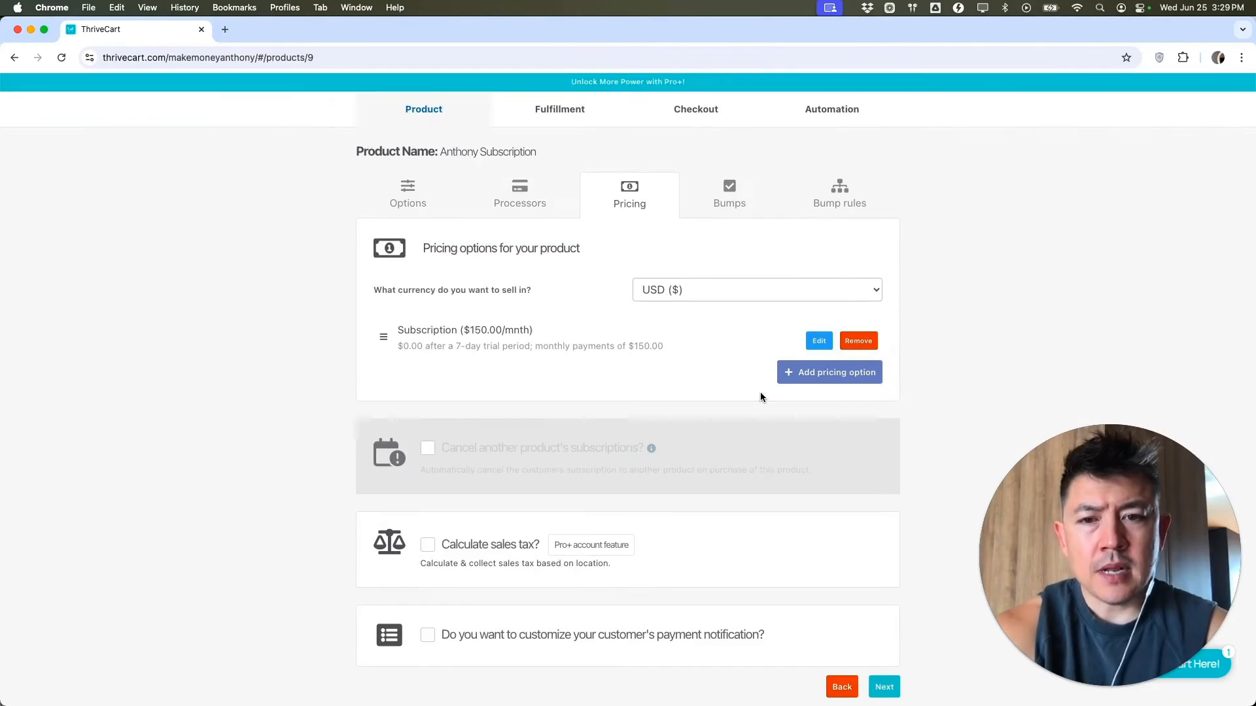
{"action": "scroll", "coordinate": [760, 391], "scroll_direction": "down", "scroll_amount": 2}
{"action": "left_click", "coordinate": [884, 644]}
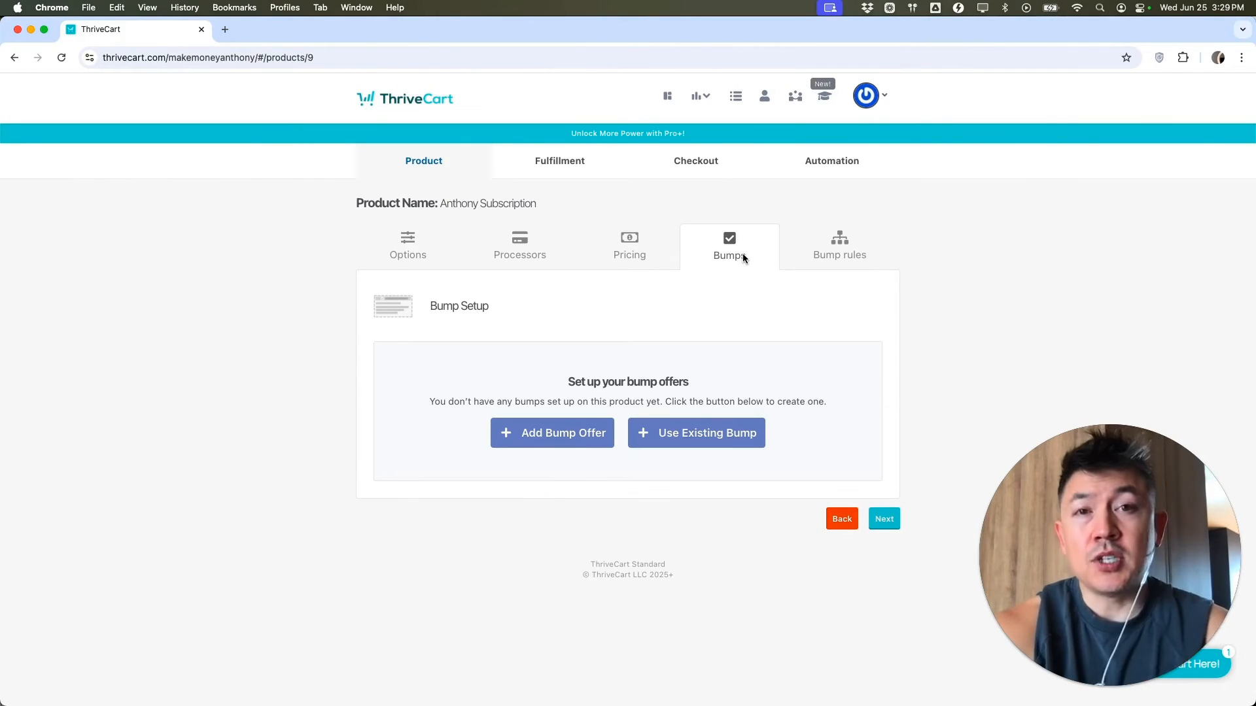
{"action": "left_click", "coordinate": [882, 521]}
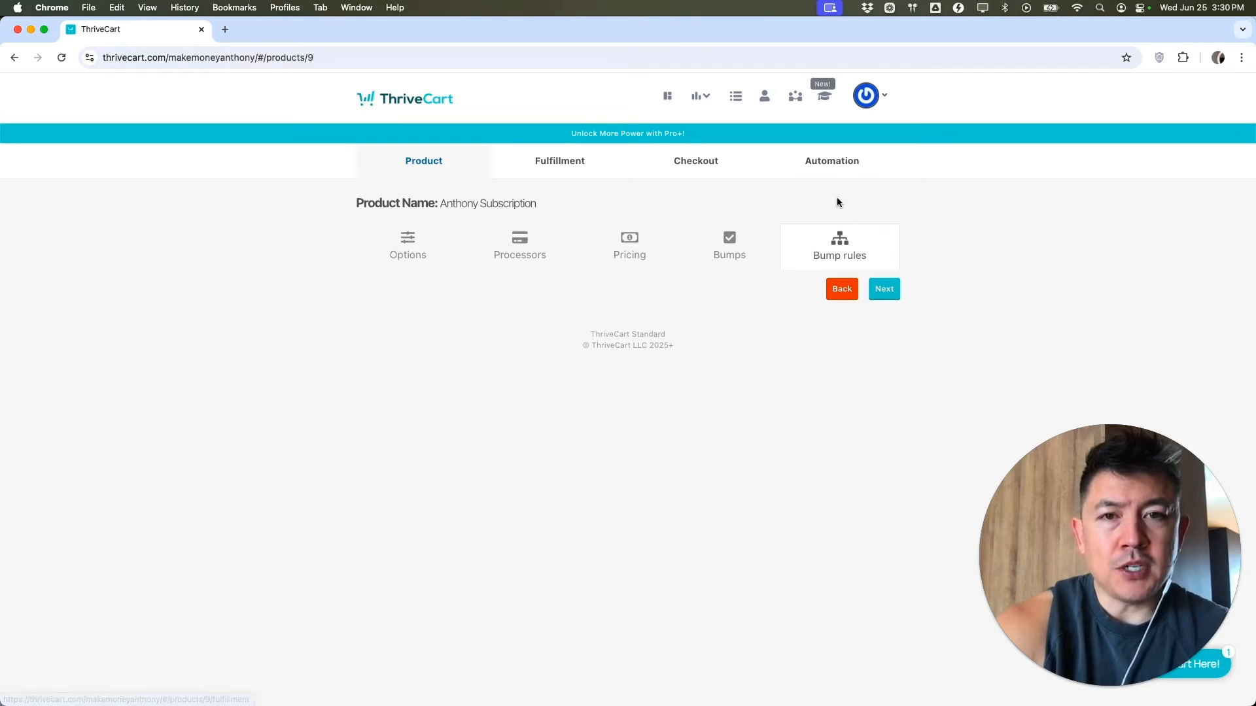
{"action": "left_click", "coordinate": [561, 164]}
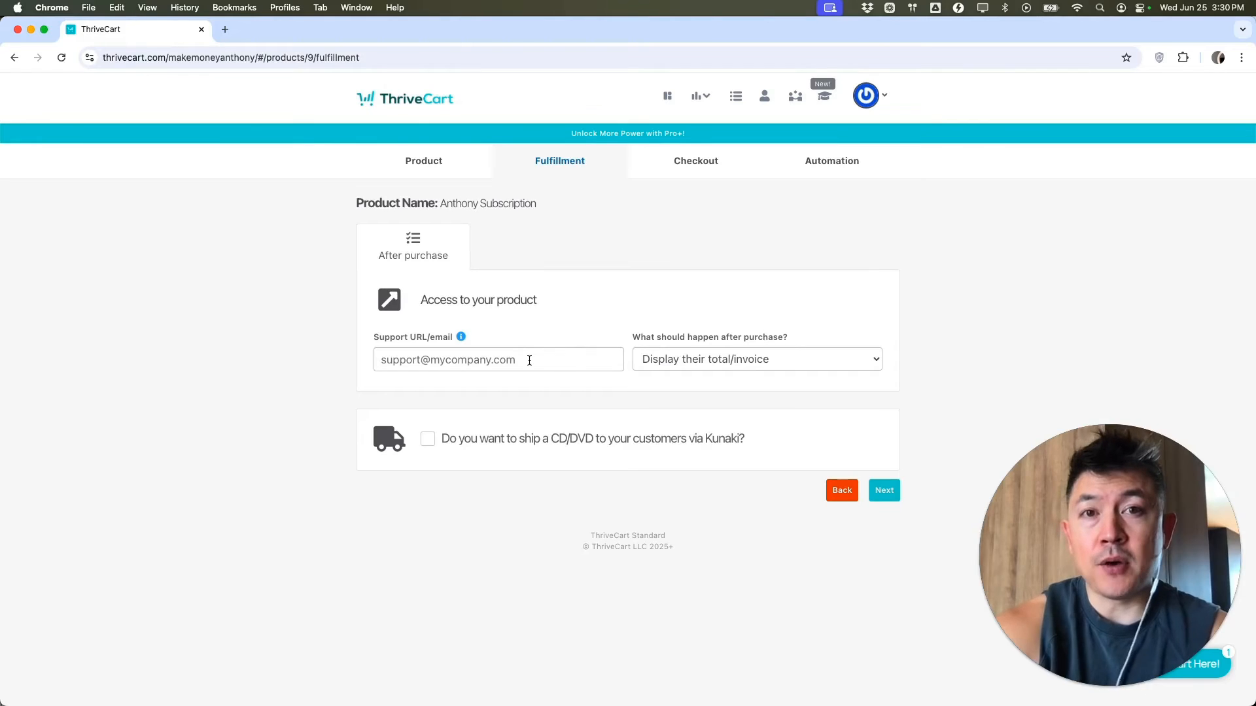
- Set the after-purchase action to 'Send them to a URL' with the URL discord
{"action": "left_click", "coordinate": [744, 361]}
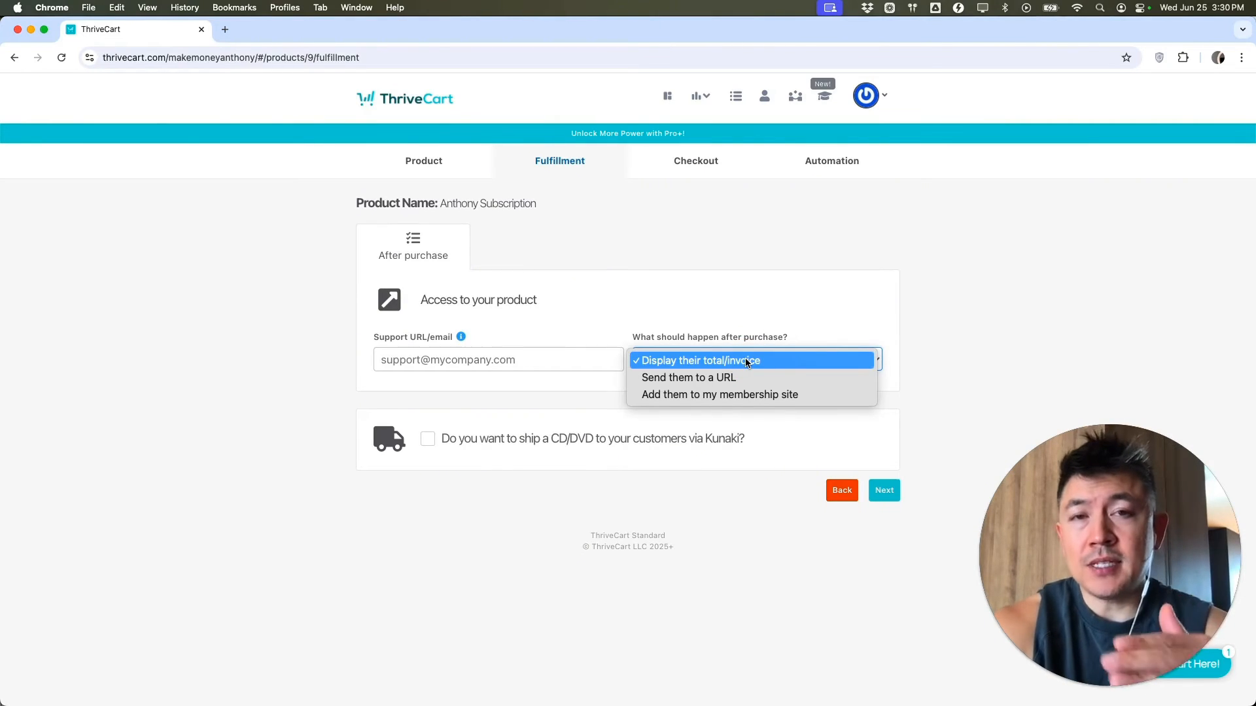
{"action": "left_click", "coordinate": [687, 378]}
{"action": "left_click", "coordinate": [558, 417]}
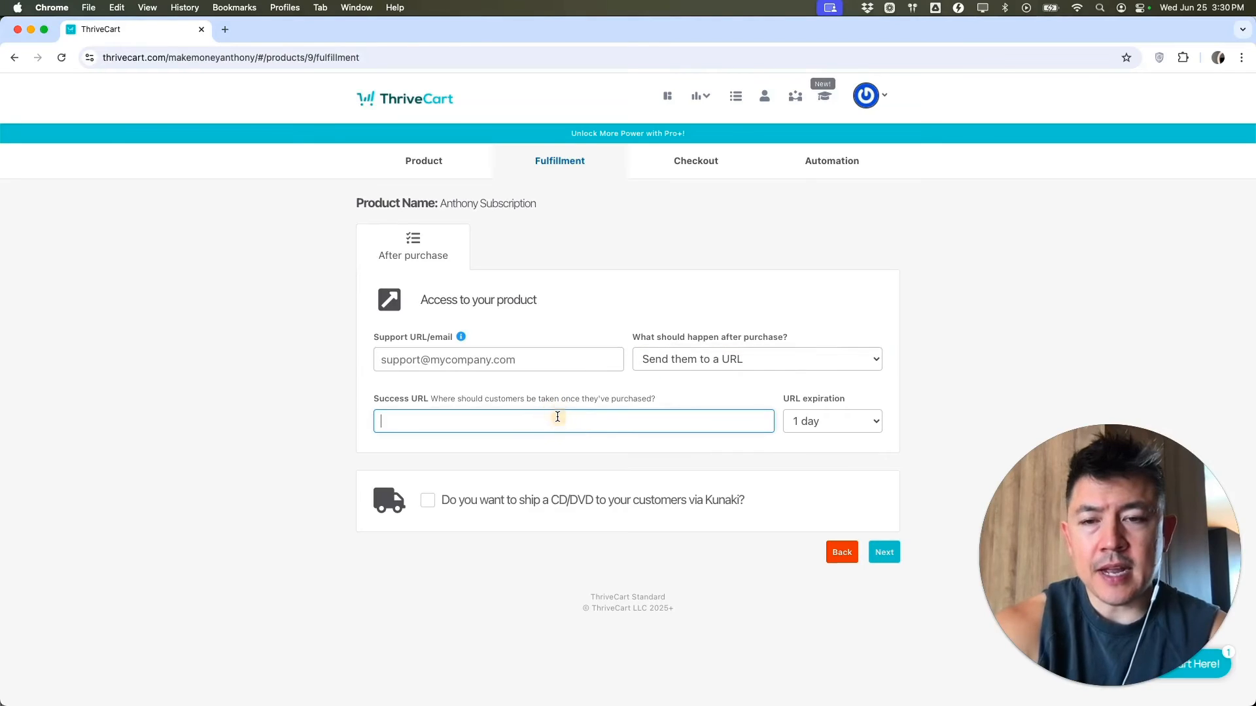
{"action": "type", "text": "facebook"}
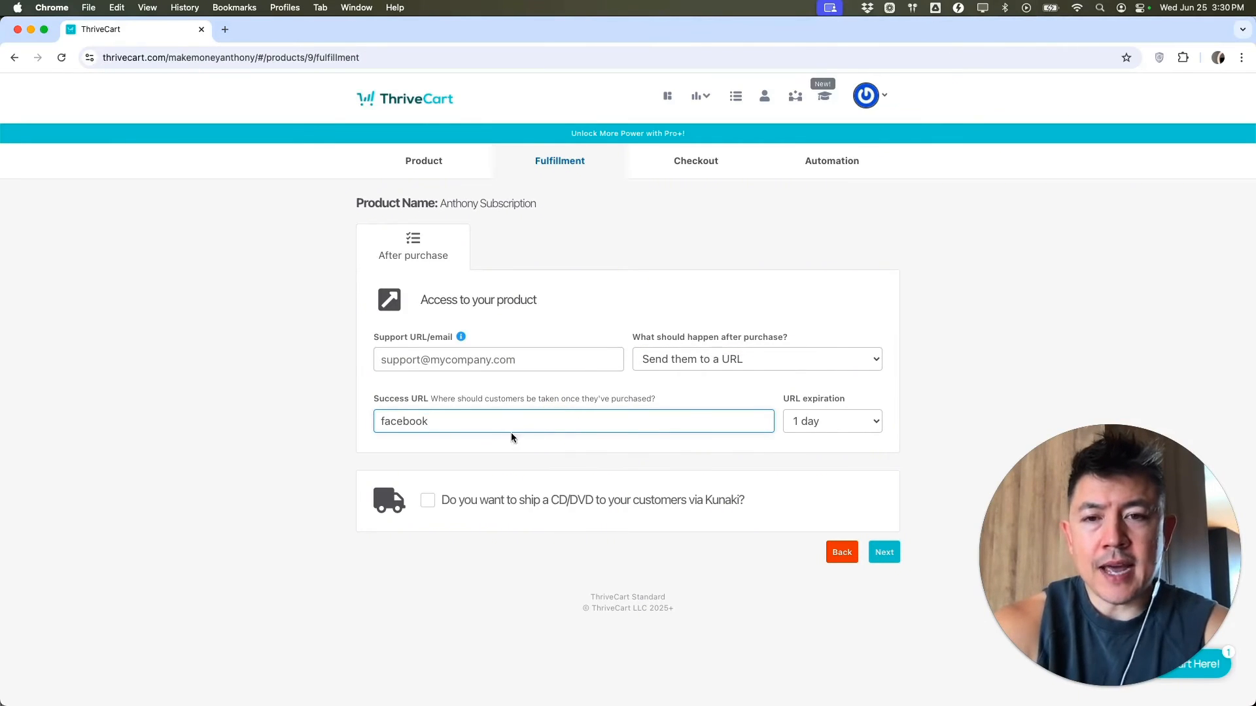
{"action": "left_click", "coordinate": [463, 422]}
{"action": "double_click", "coordinate": [462, 422]}
{"action": "type", "text": "discord"}
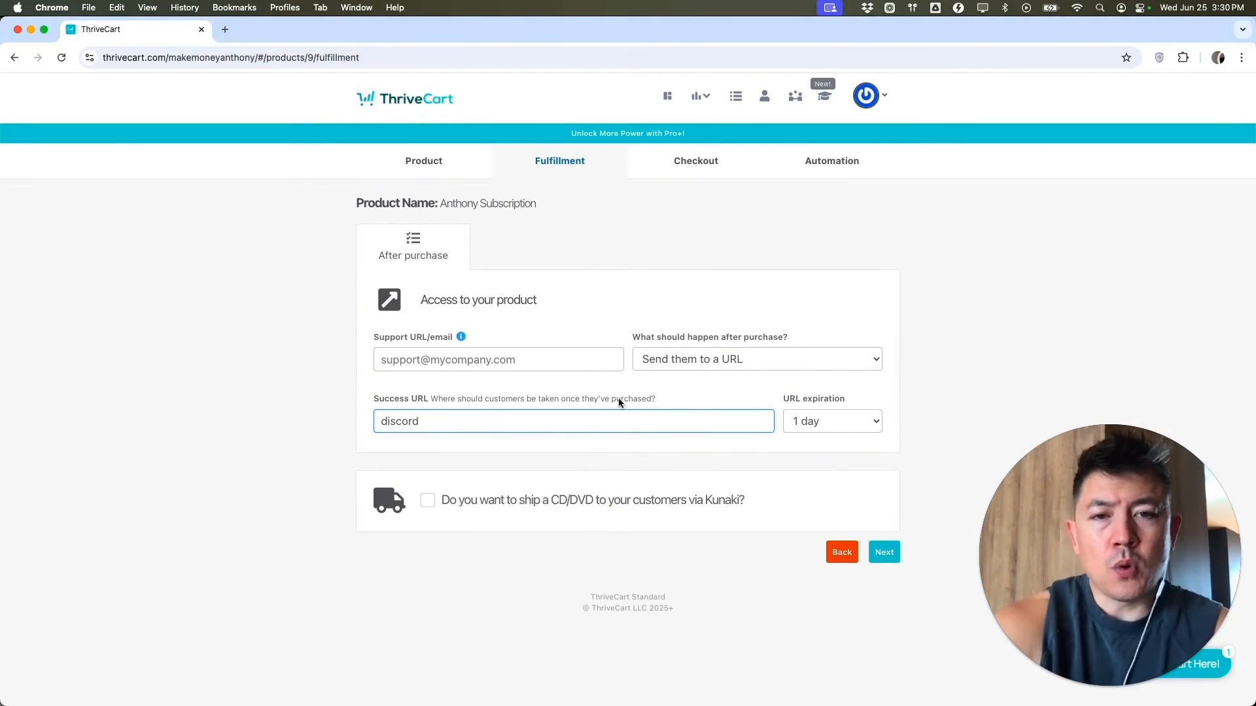
- After briefly trying the ThriveCart Learn membership option, keep the URL with one-week expiry and continue
{"action": "left_click", "coordinate": [677, 365]}
{"action": "left_click", "coordinate": [666, 377]}
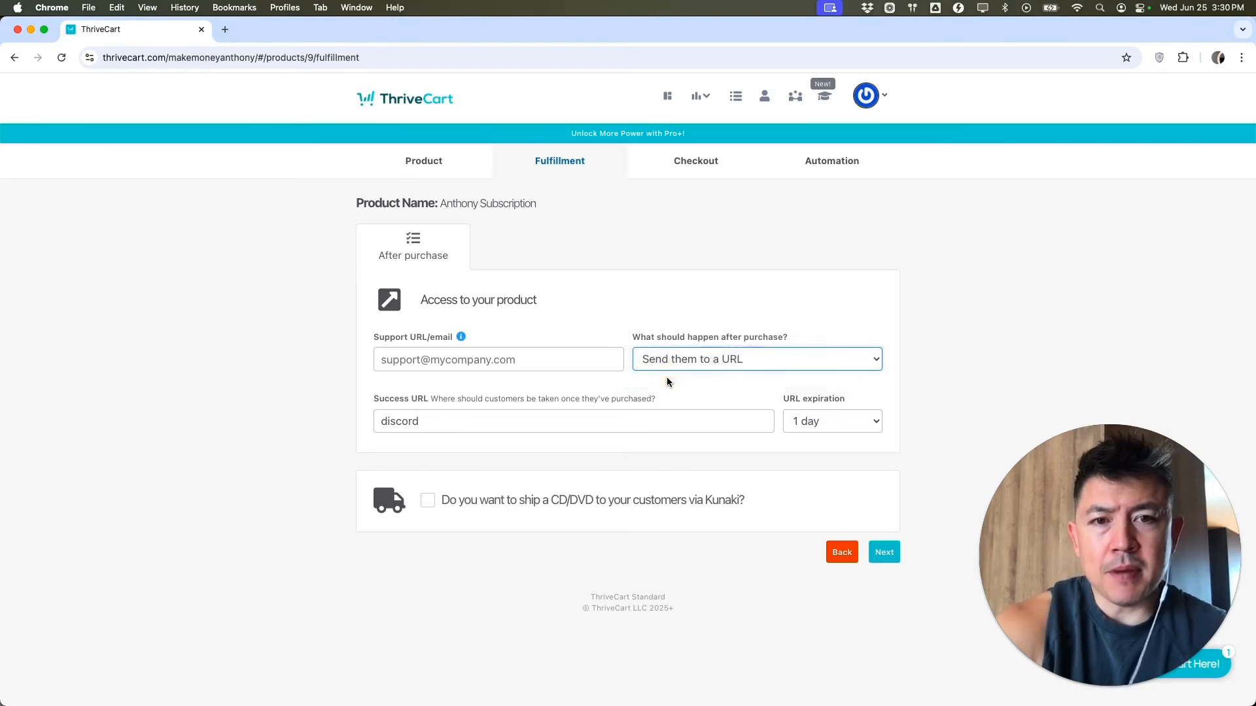
{"action": "left_click", "coordinate": [523, 419]}
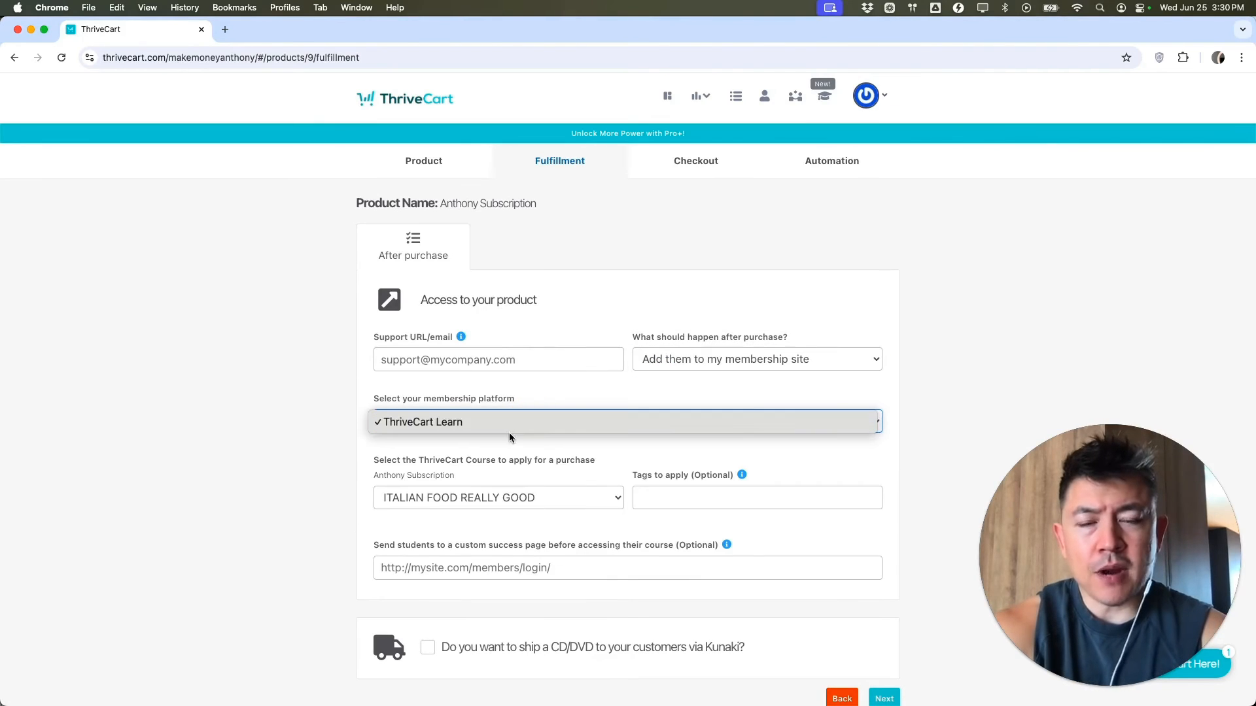
{"action": "left_click", "coordinate": [590, 421]}
{"action": "left_click", "coordinate": [705, 359]}
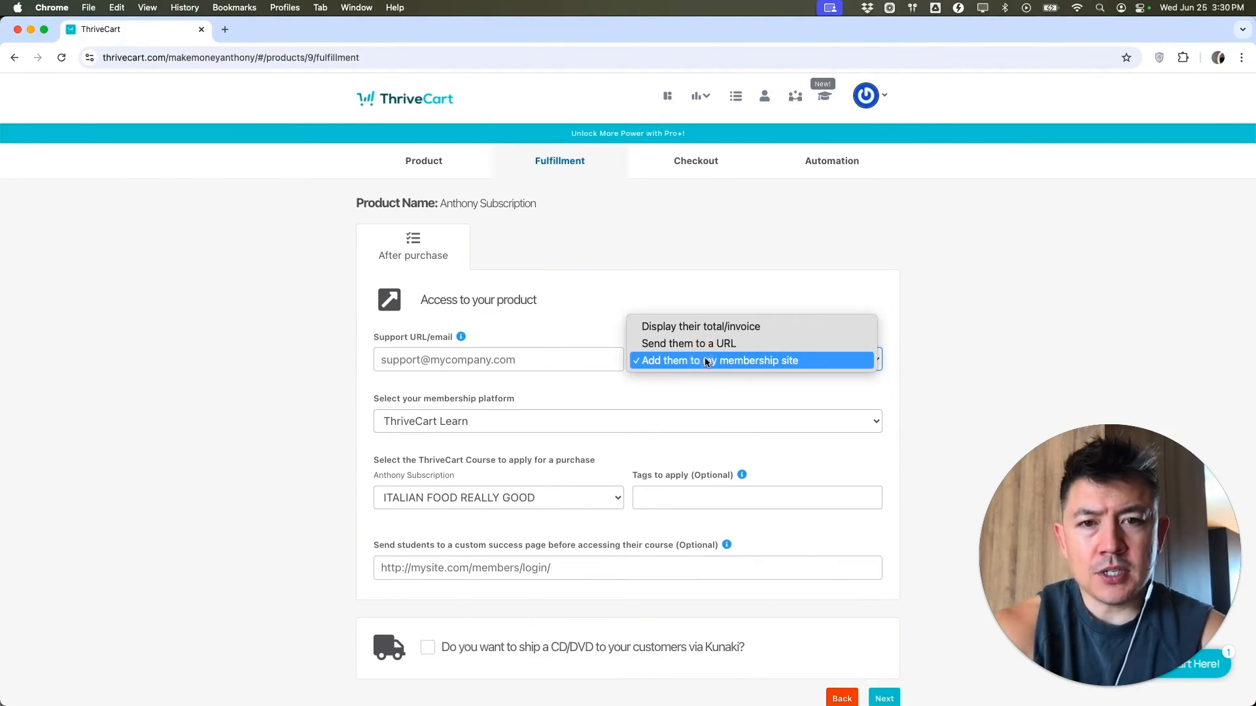
{"action": "left_click", "coordinate": [705, 340]}
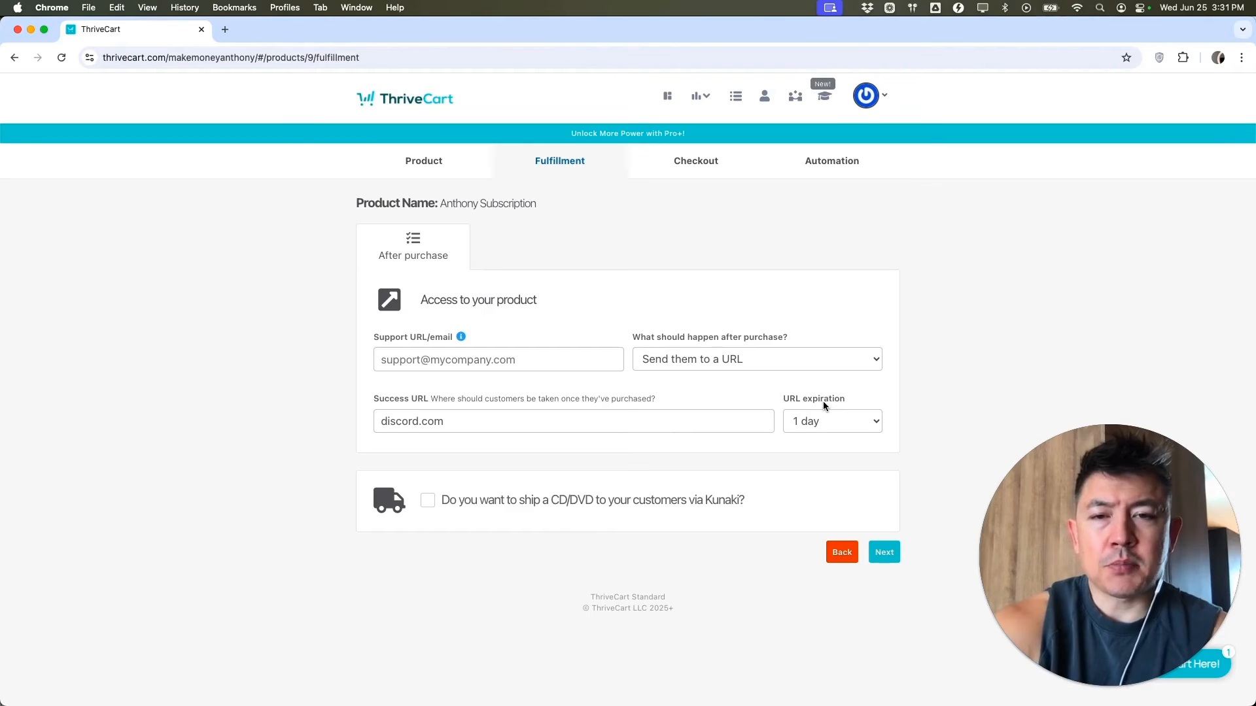
{"action": "left_click", "coordinate": [809, 421]}
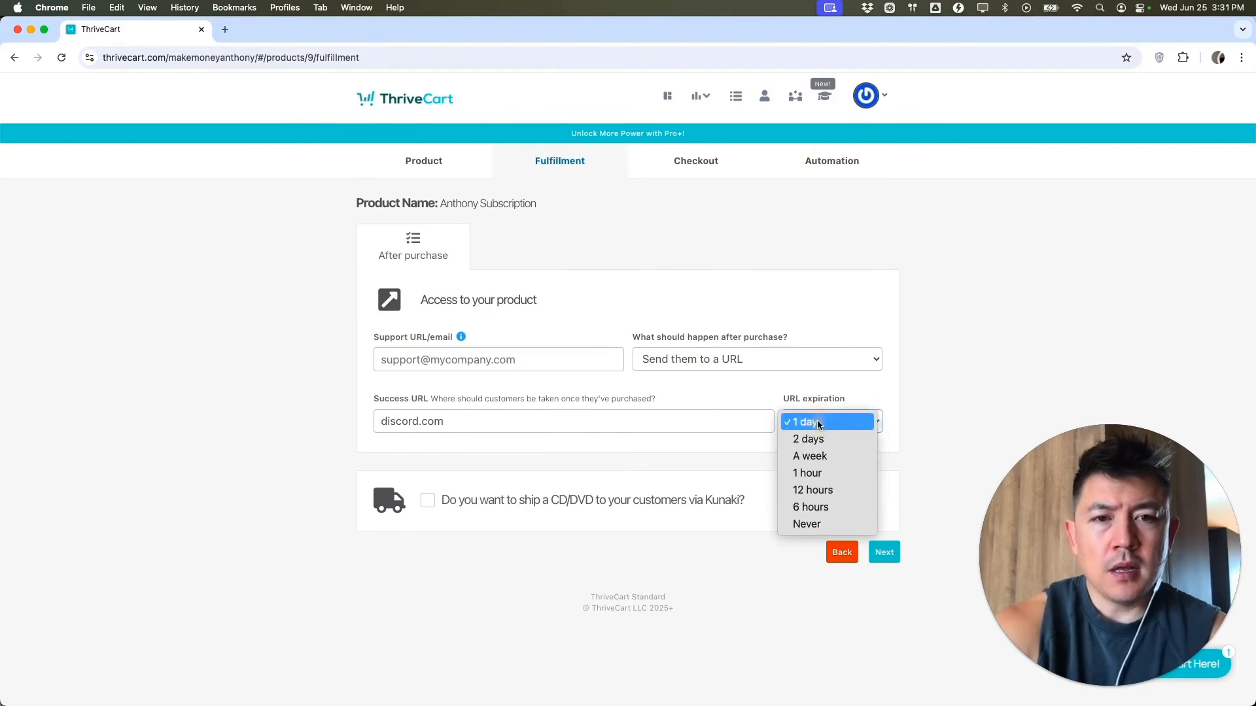
{"action": "left_click", "coordinate": [818, 464]}
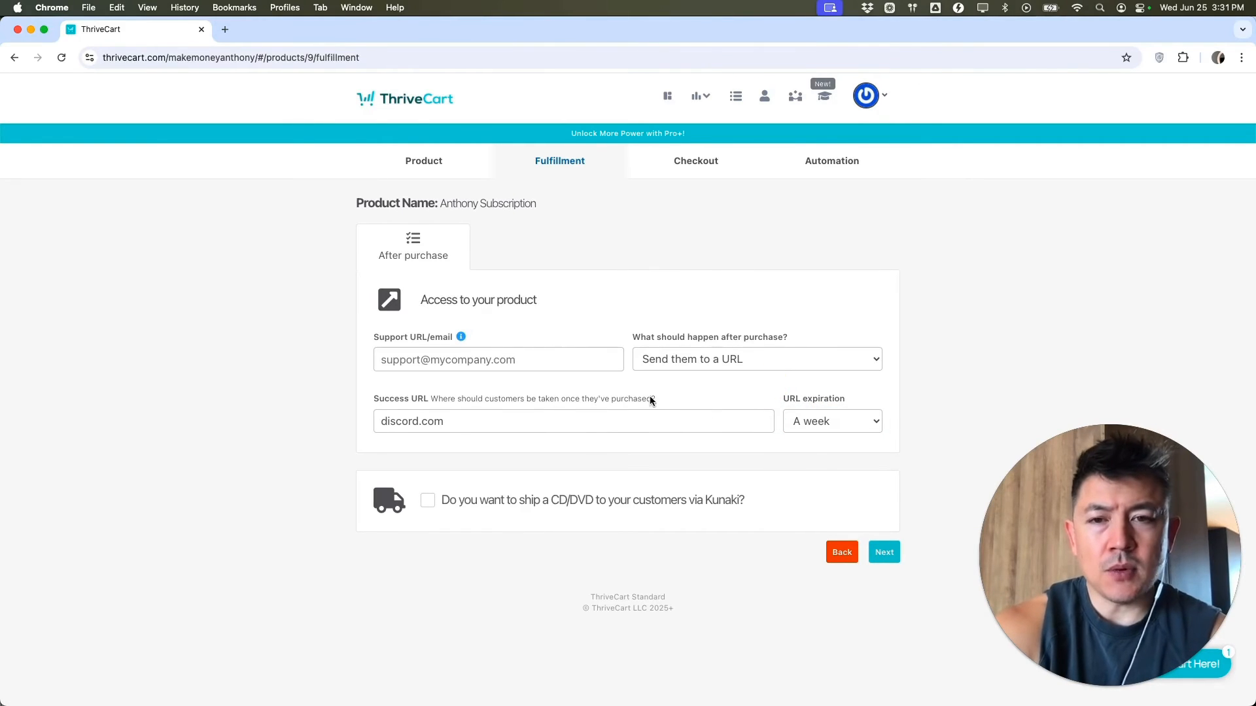
{"action": "left_click", "coordinate": [885, 553]}
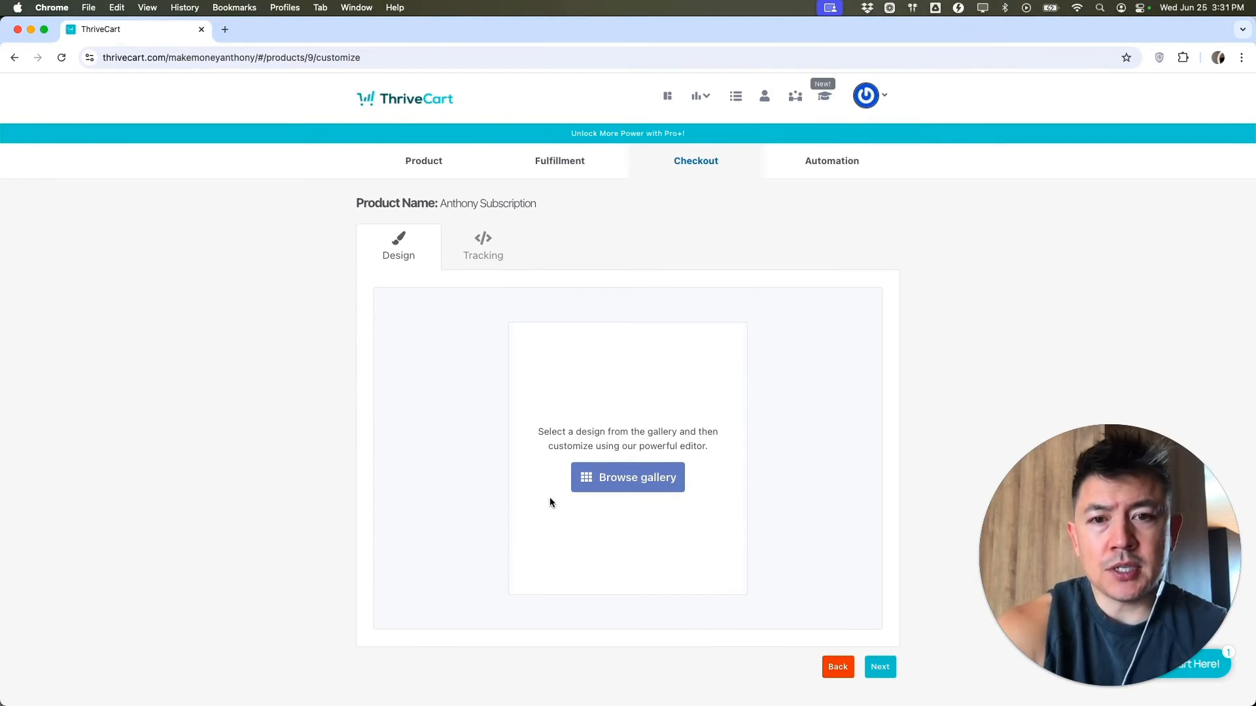
- Pick a checkout page template from the design gallery
{"action": "left_click", "coordinate": [634, 489]}
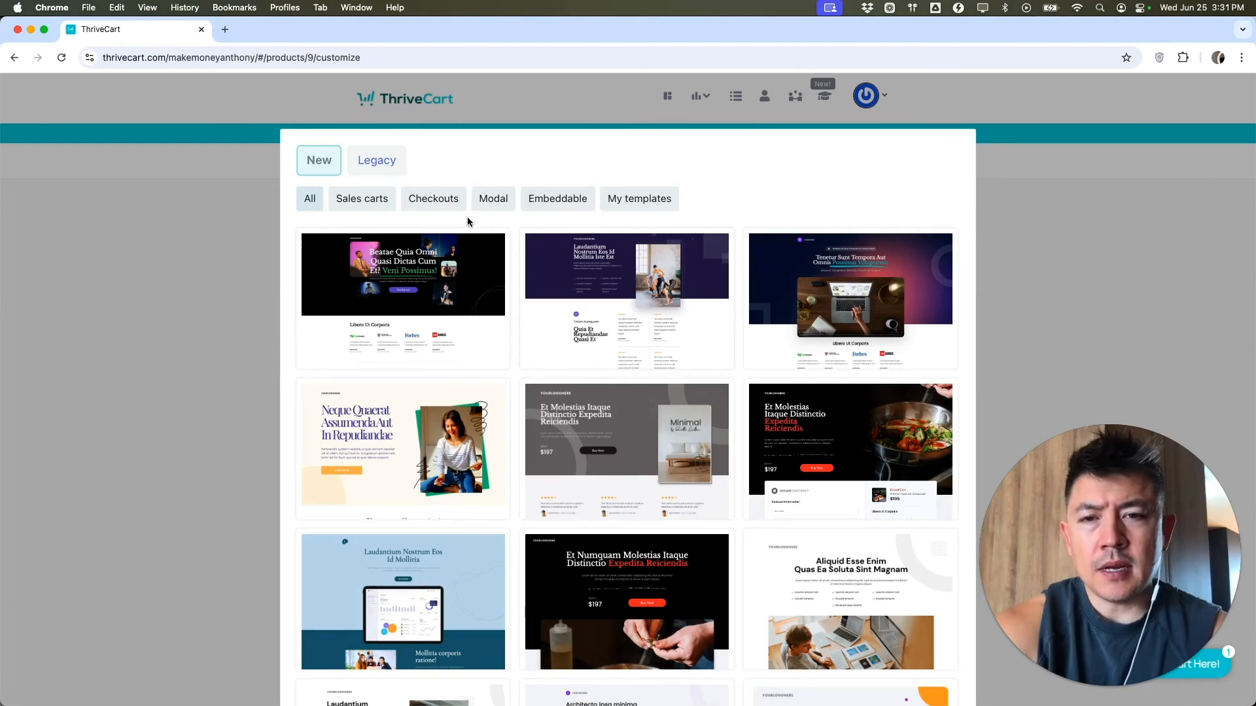
{"action": "scroll", "coordinate": [570, 439], "scroll_direction": "down", "scroll_amount": 3}
{"action": "scroll", "coordinate": [570, 438], "scroll_direction": "down", "scroll_amount": 10}
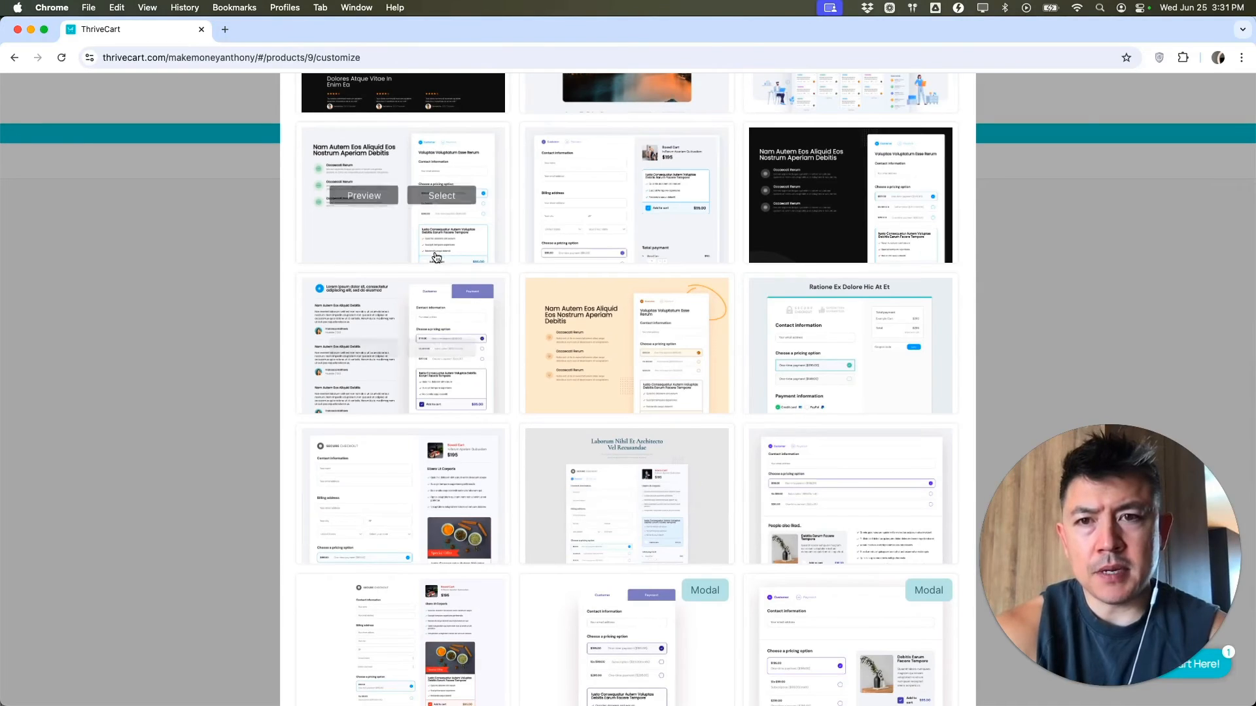
{"action": "left_click", "coordinate": [442, 201]}
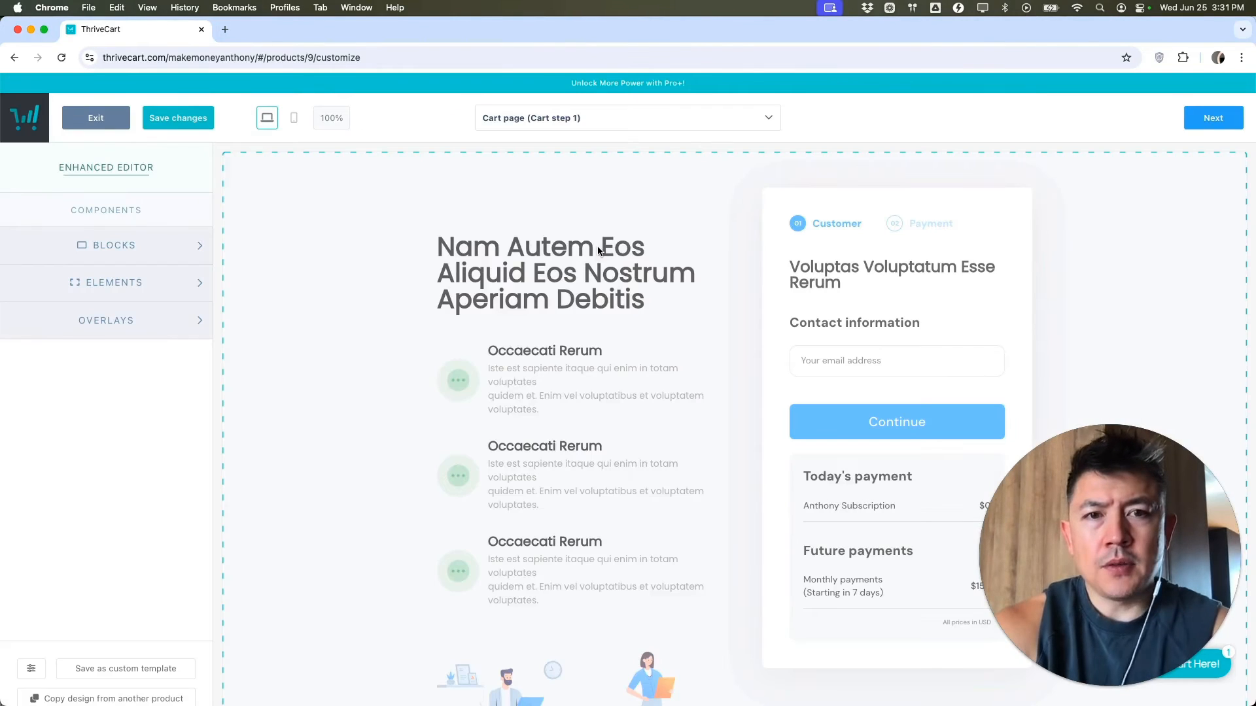
- Change the cart page's main headline to 'SUBSCRIPTION PRODUCT ANTHONY'
{"action": "left_click", "coordinate": [603, 247]}
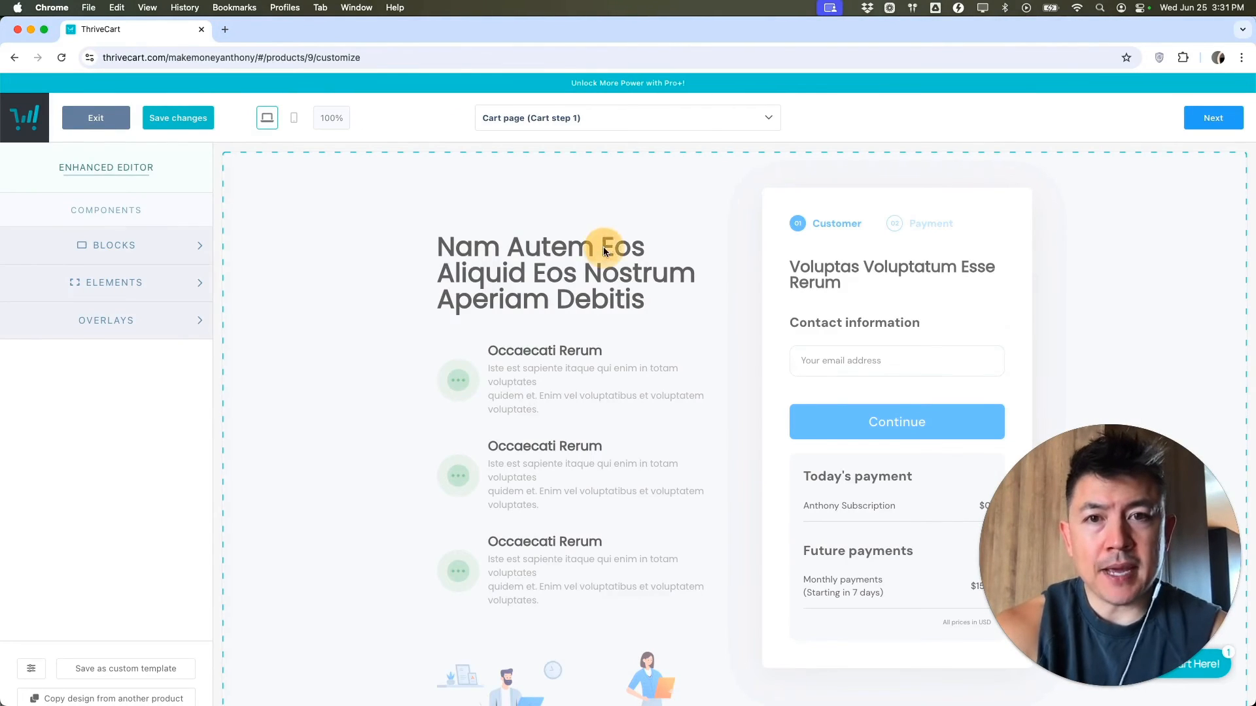
{"action": "left_click", "coordinate": [527, 250]}
{"action": "left_click", "coordinate": [528, 248]}
{"action": "triple_click", "coordinate": [528, 248]}
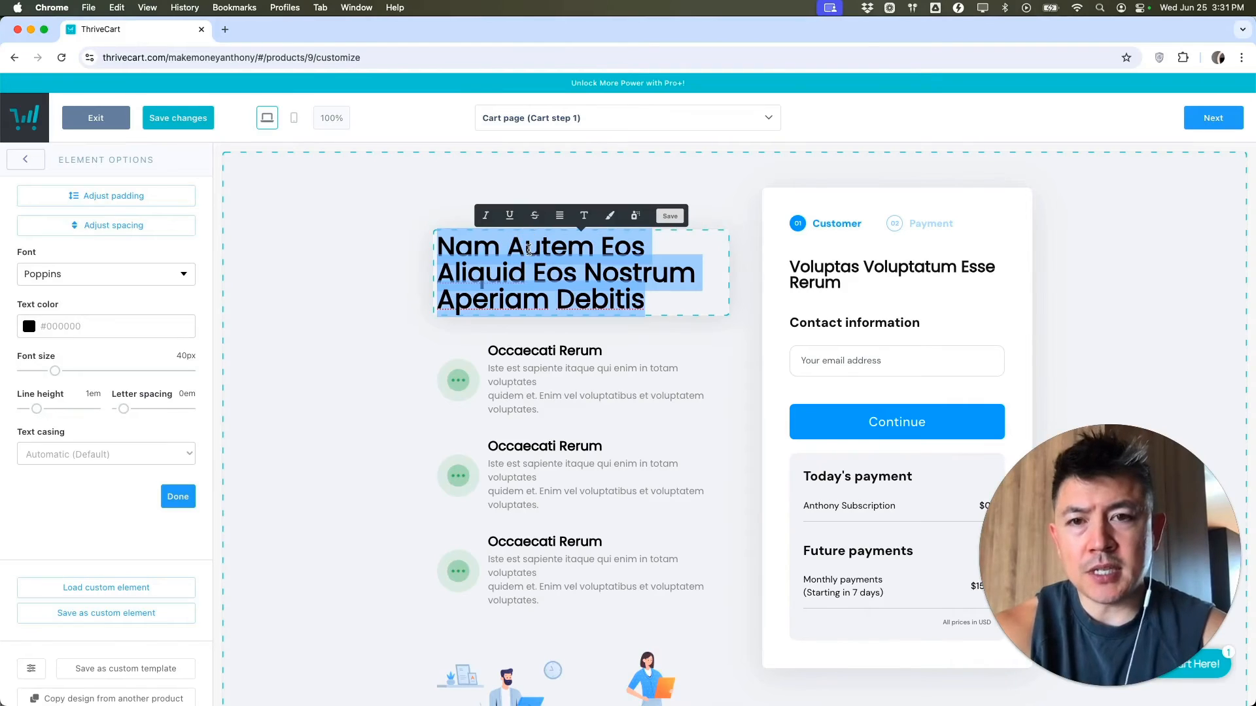
{"action": "type", "text": "SUBSC"}
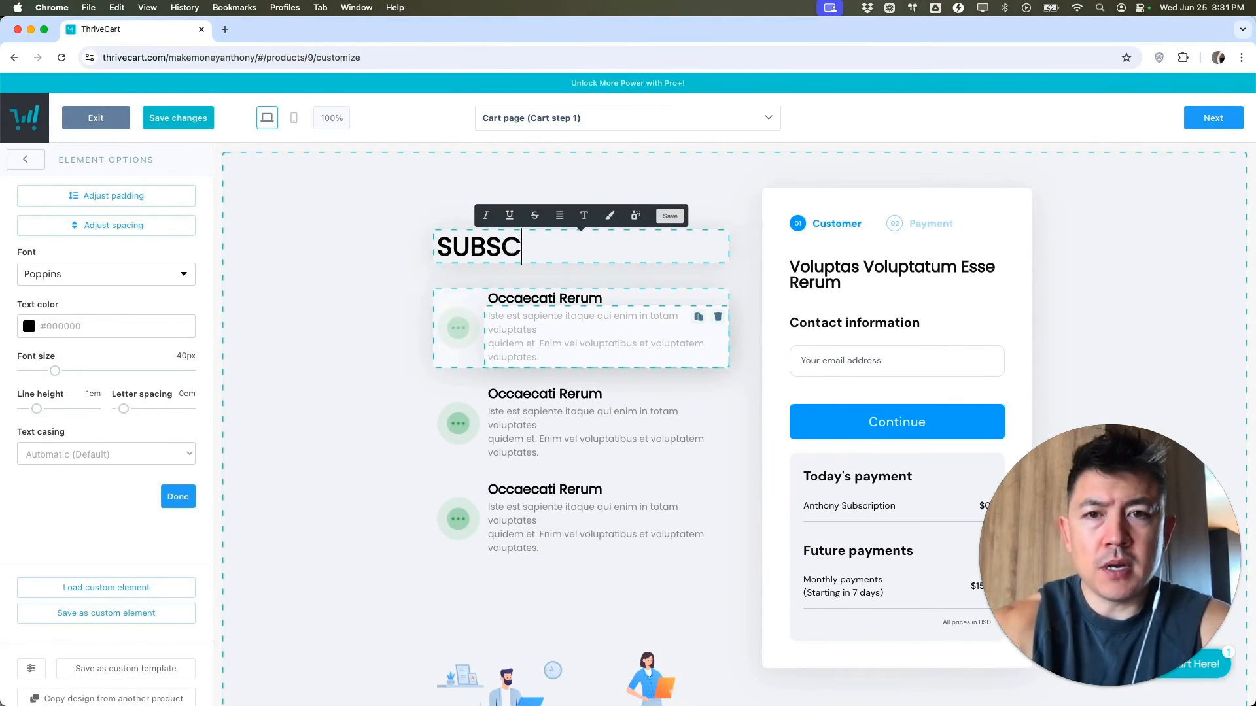
{"action": "type", "text": "RIPTION PRODUCT ANTHONY"}
- Change the cart box heading to 'RECURRING MONTHLY REVENUE'
{"action": "left_click", "coordinate": [851, 280]}
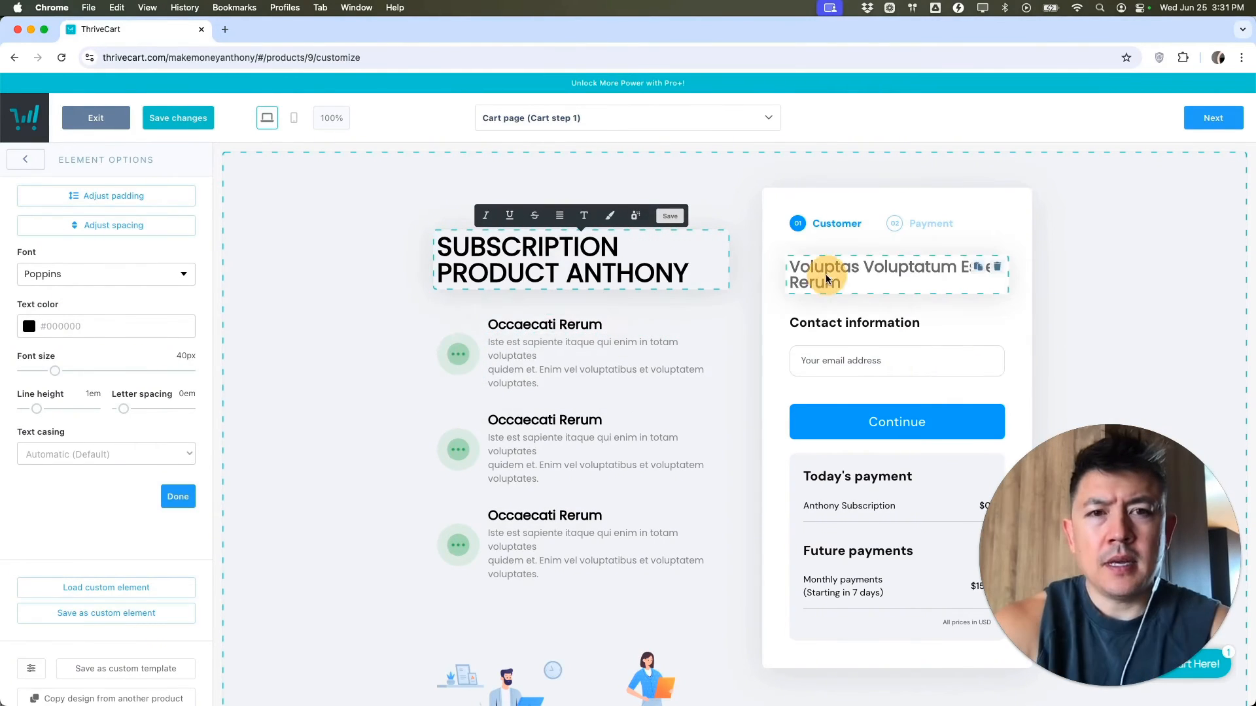
{"action": "left_click", "coordinate": [851, 280]}
{"action": "triple_click", "coordinate": [851, 280]}
{"action": "type", "text": "RECURRING MONTHLY REVENUE"}
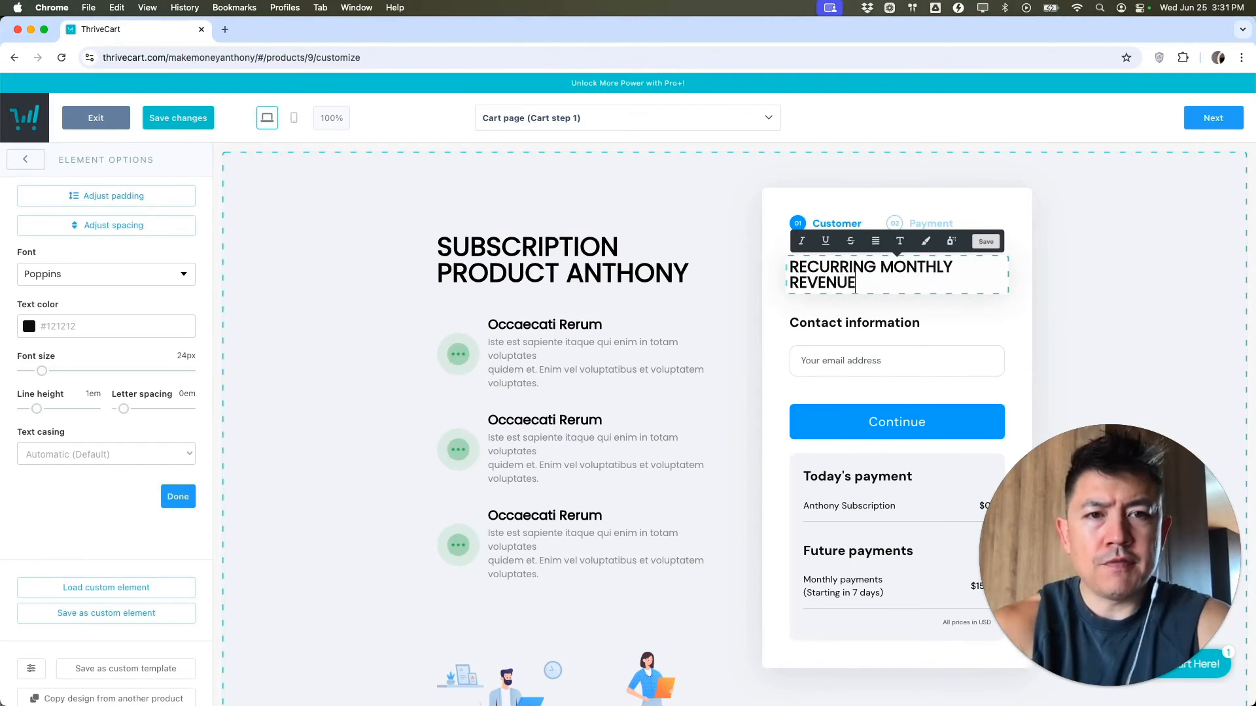
{"action": "left_click", "coordinate": [767, 355]}
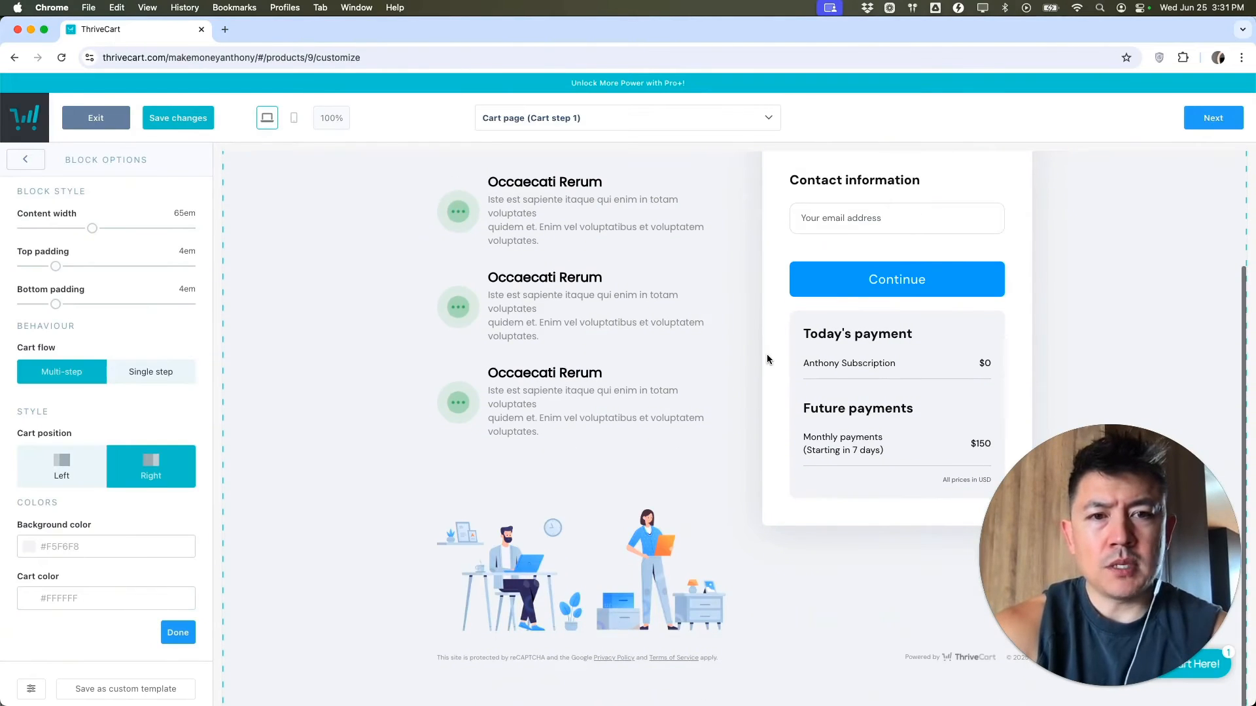
{"action": "scroll", "coordinate": [767, 355], "scroll_direction": "up", "scroll_amount": 3}
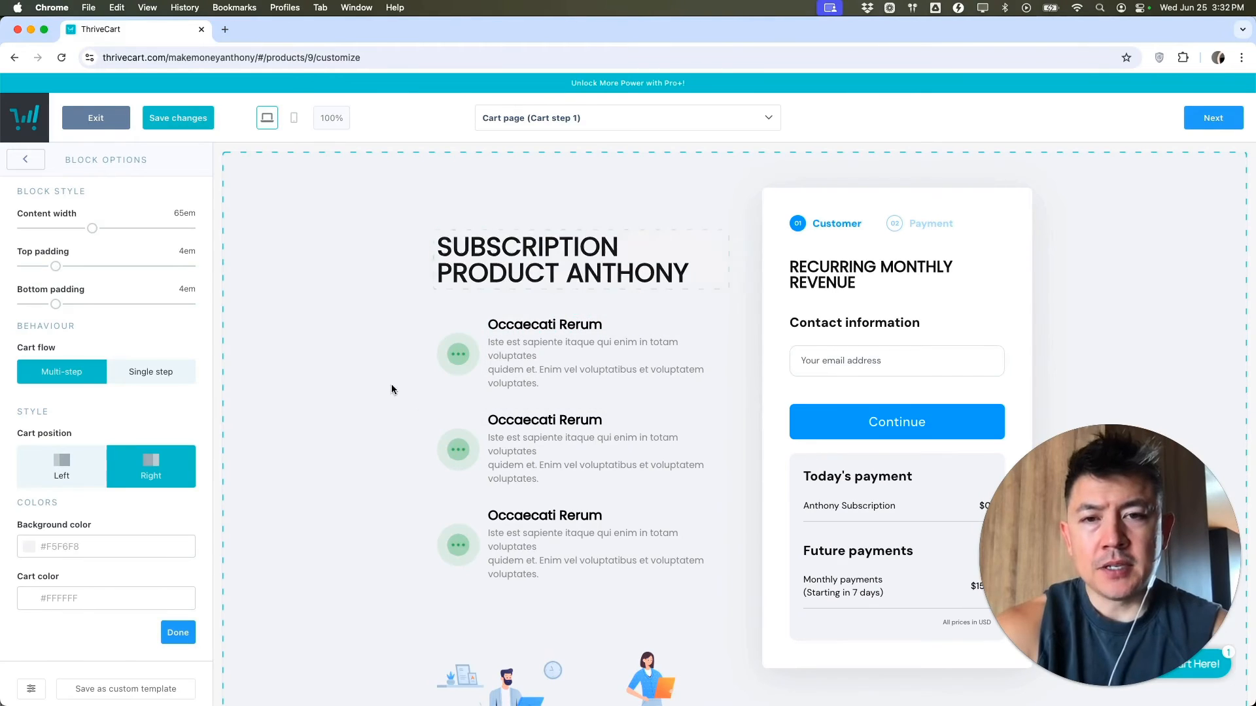
{"action": "scroll", "coordinate": [858, 267], "scroll_direction": "down", "scroll_amount": 3}
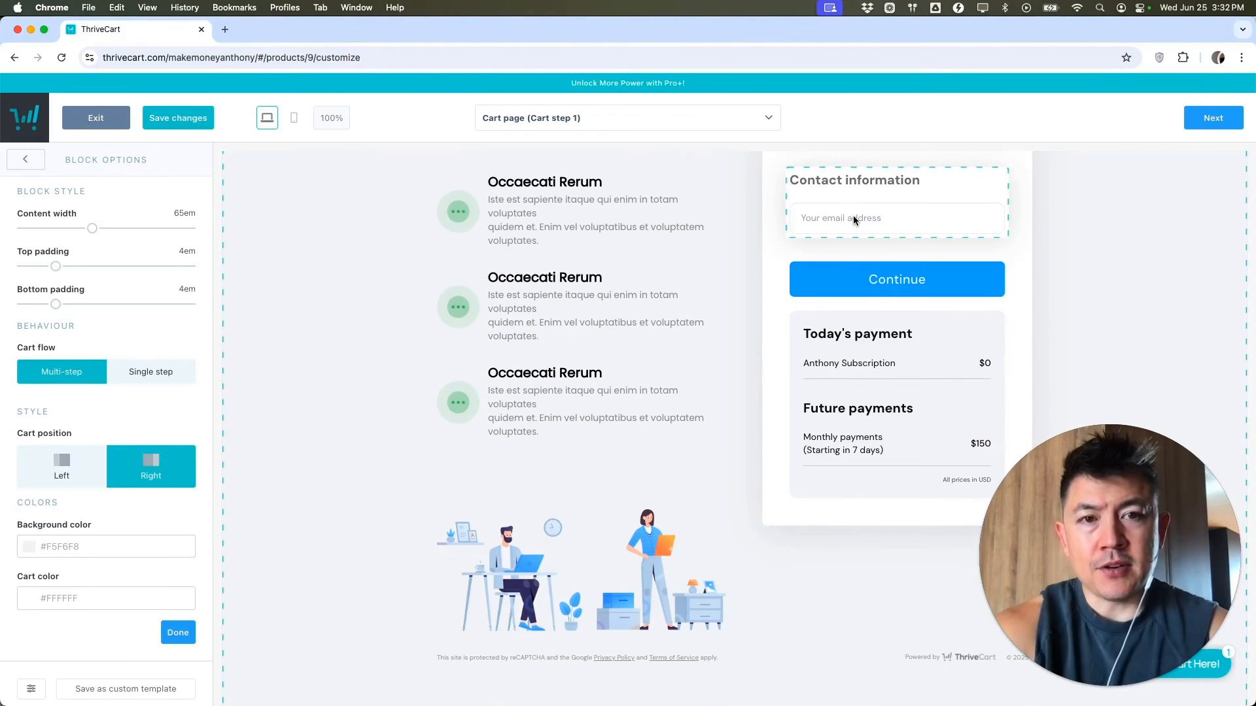
- Switch the editor to Cart page step 2 and review the payment step
{"action": "left_click", "coordinate": [706, 126]}
{"action": "left_click", "coordinate": [626, 195]}
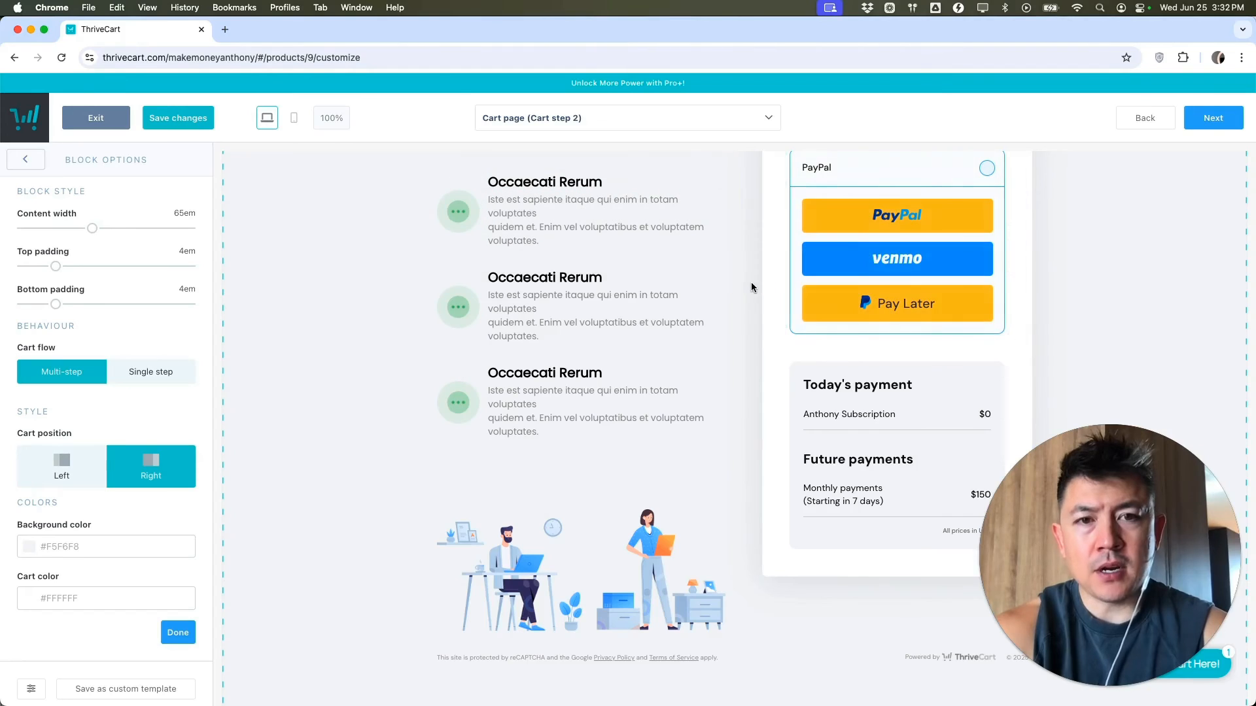
{"action": "scroll", "coordinate": [749, 287], "scroll_direction": "down", "scroll_amount": 3}
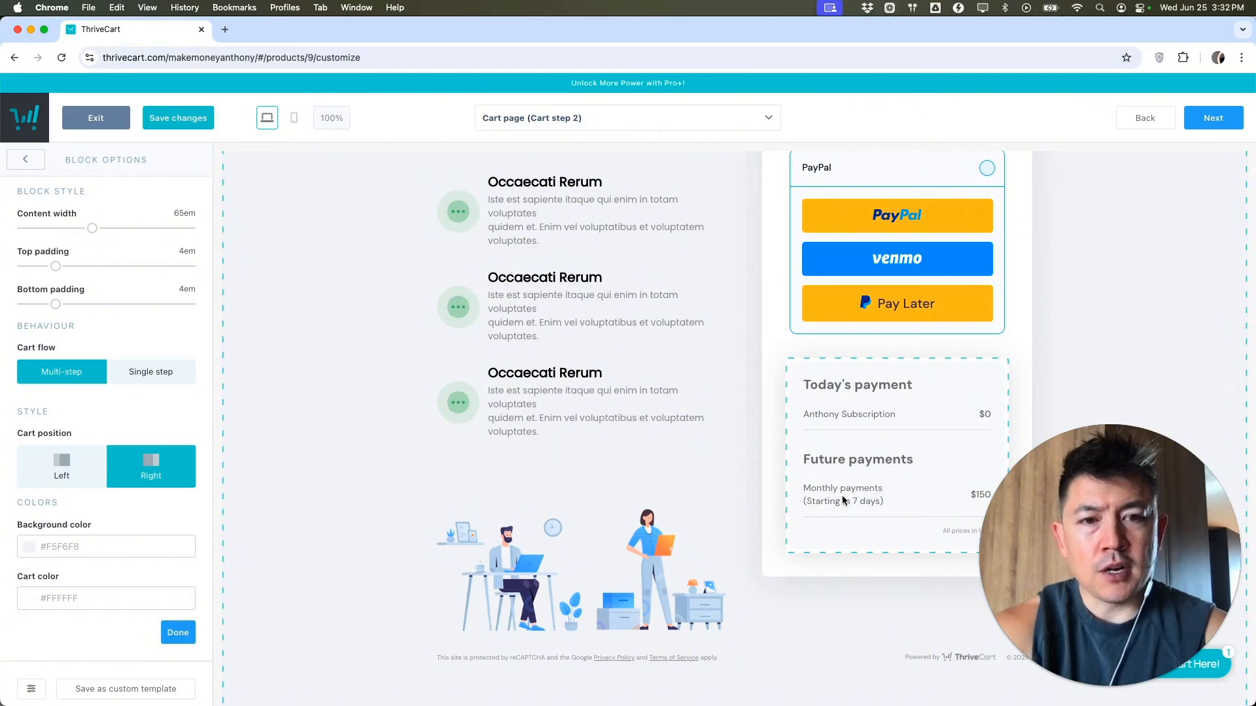
- Switch the editor to the Success page and look through it
{"action": "left_click", "coordinate": [602, 125]}
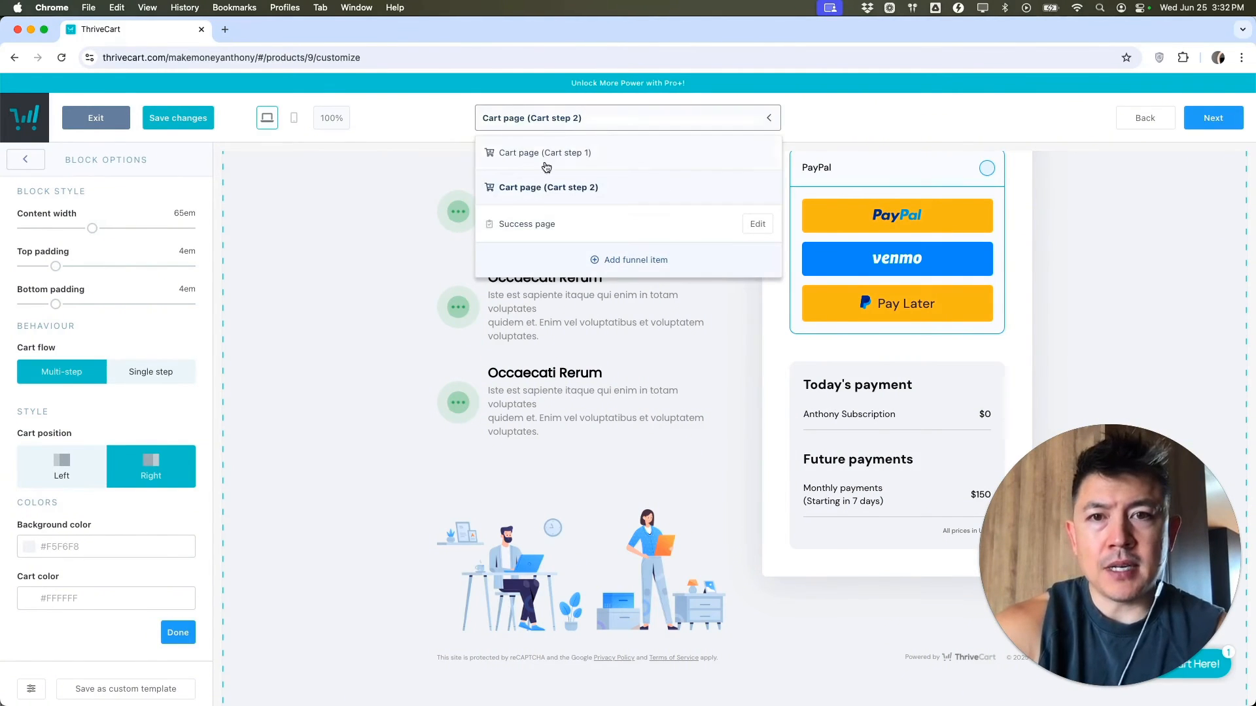
{"action": "left_click", "coordinate": [561, 221]}
{"action": "scroll", "coordinate": [638, 202], "scroll_direction": "down", "scroll_amount": 3}
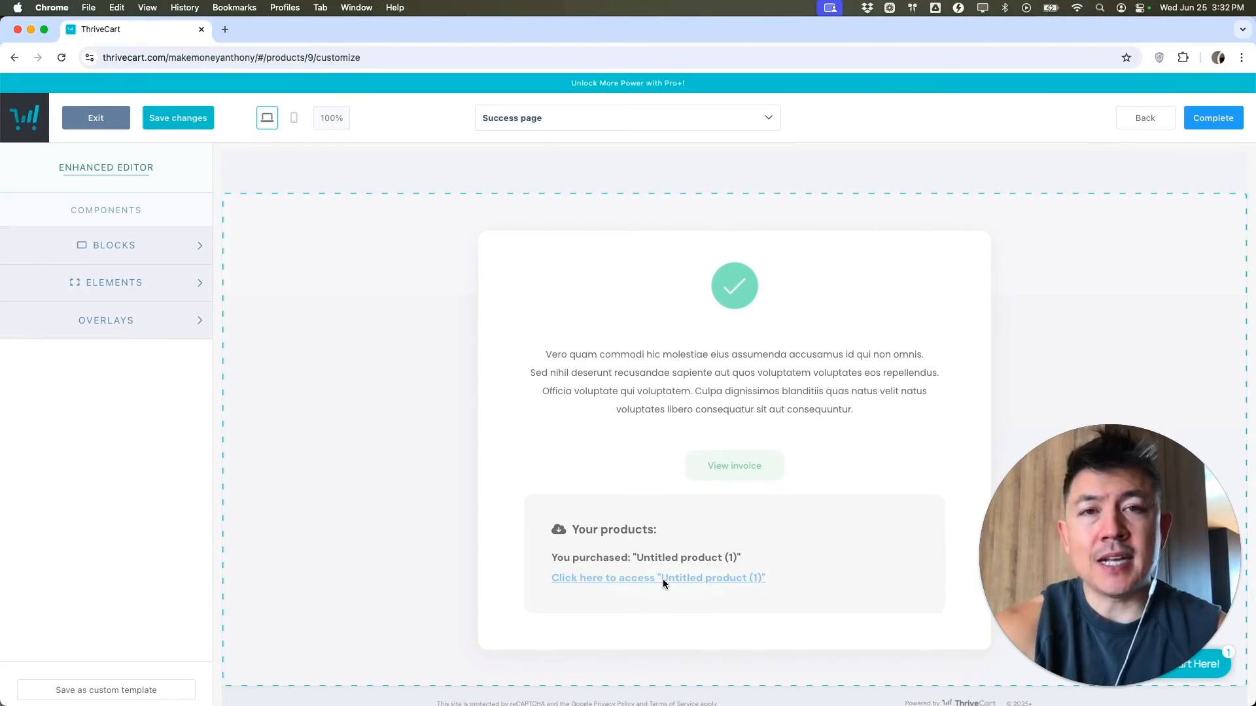
- Change the success page title to 'THANKS FOR YOUR MONEY!' and save the design with Complete
{"action": "scroll", "coordinate": [662, 579], "scroll_direction": "up", "scroll_amount": 3}
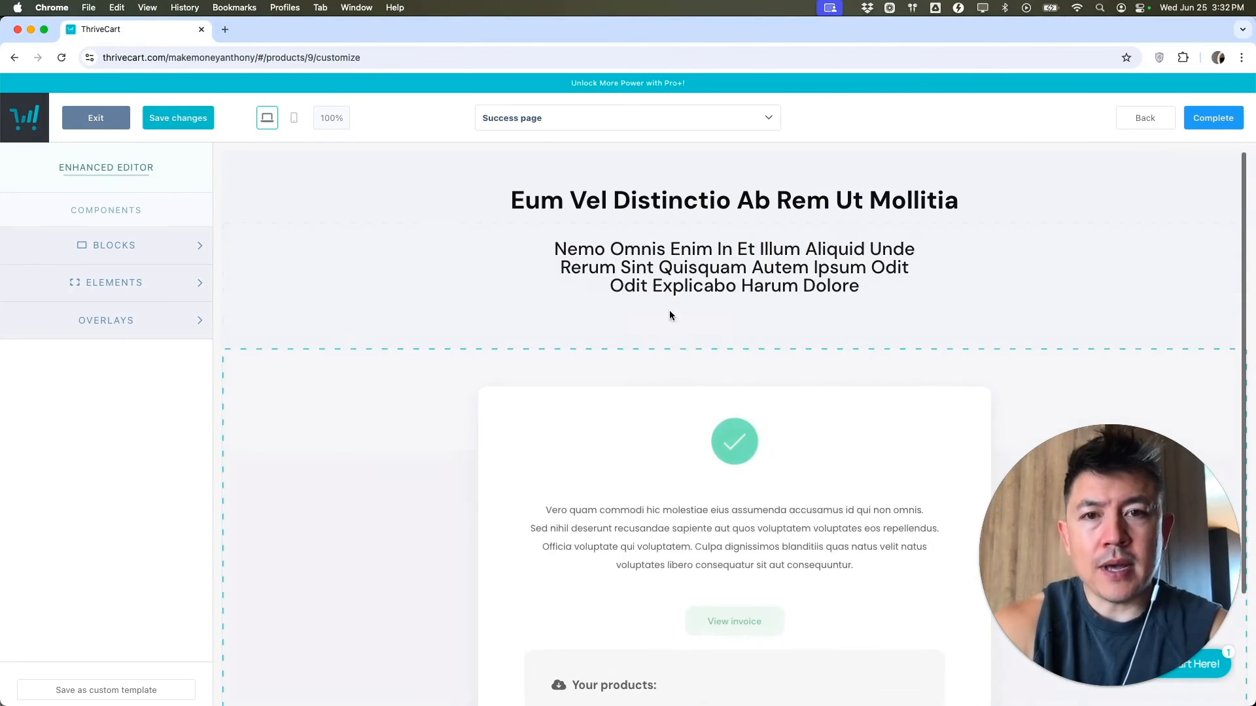
{"action": "left_click", "coordinate": [649, 206]}
{"action": "triple_click", "coordinate": [651, 204]}
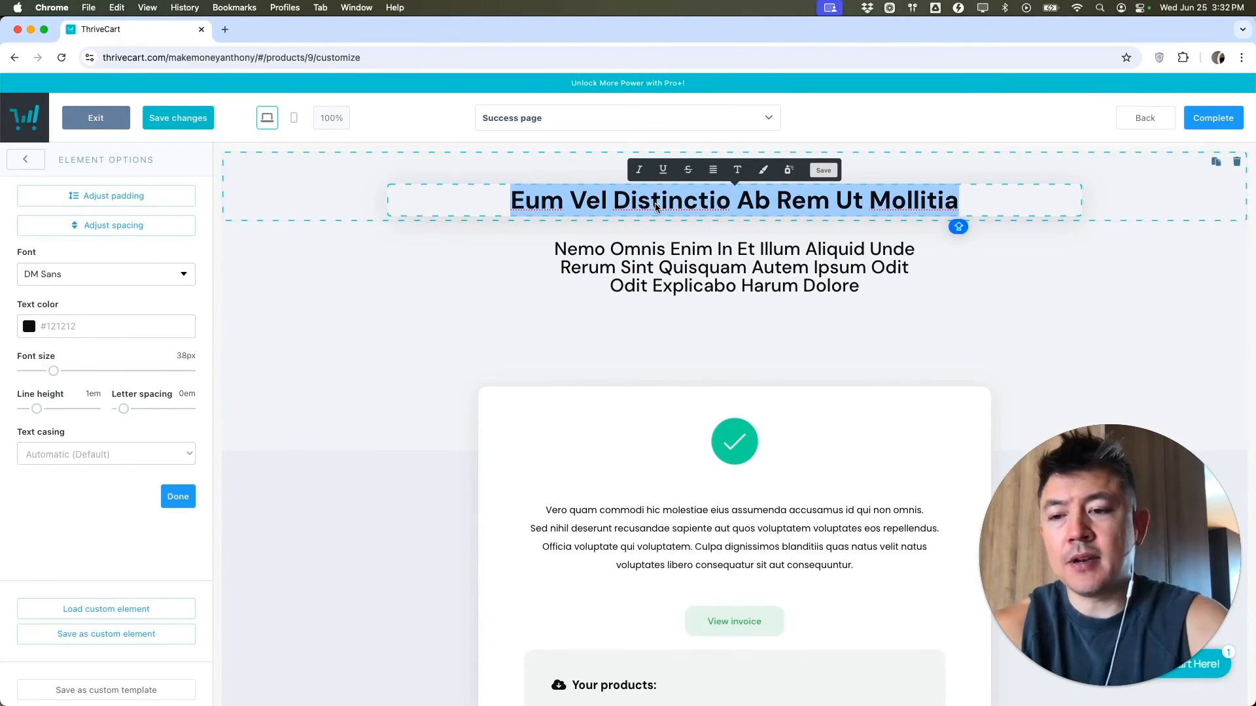
{"action": "type", "text": "THANKS FOR YOUR MONEY!"}
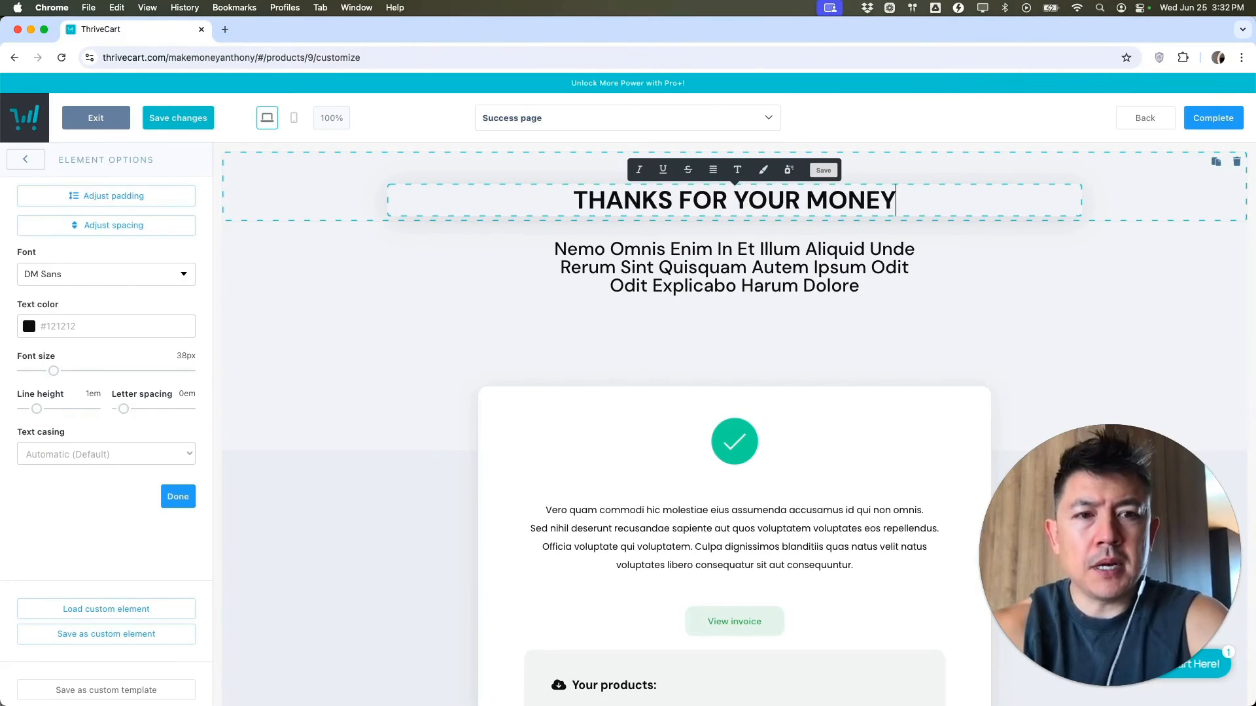
{"action": "left_click", "coordinate": [510, 311]}
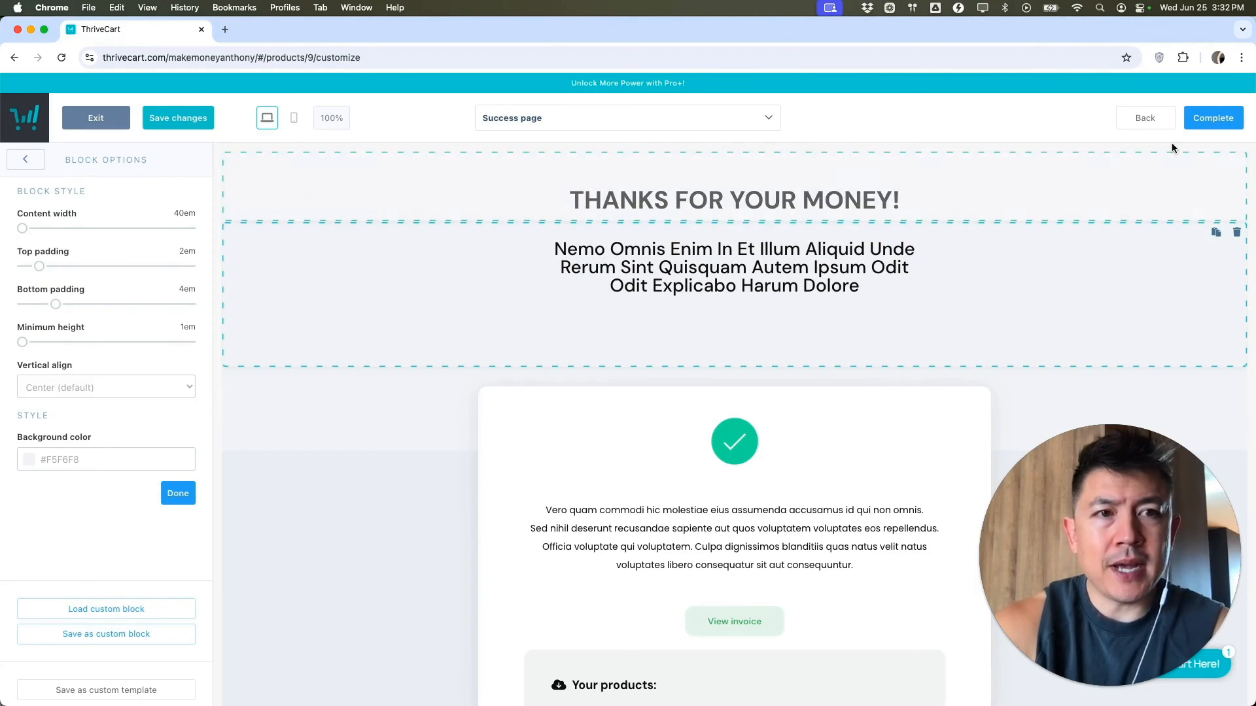
{"action": "left_click", "coordinate": [1208, 128]}
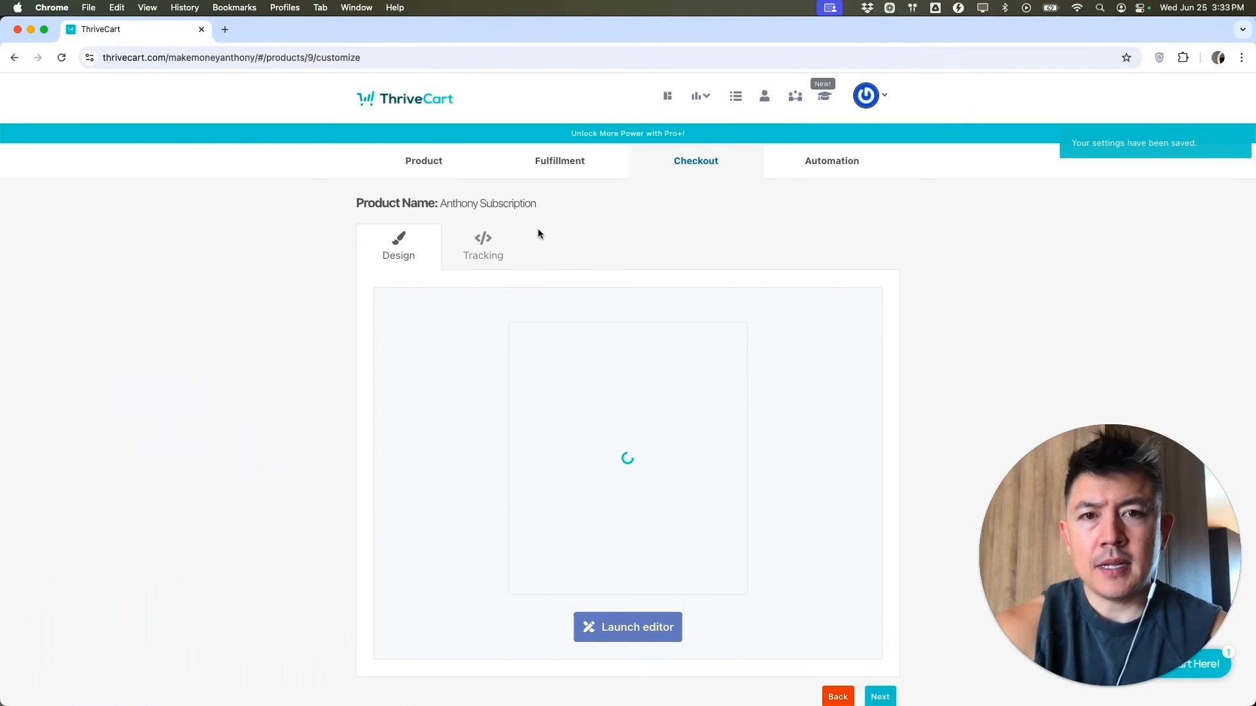
- Leave the Tracking options unchanged and continue to the Automation tab
{"action": "left_click", "coordinate": [482, 241]}
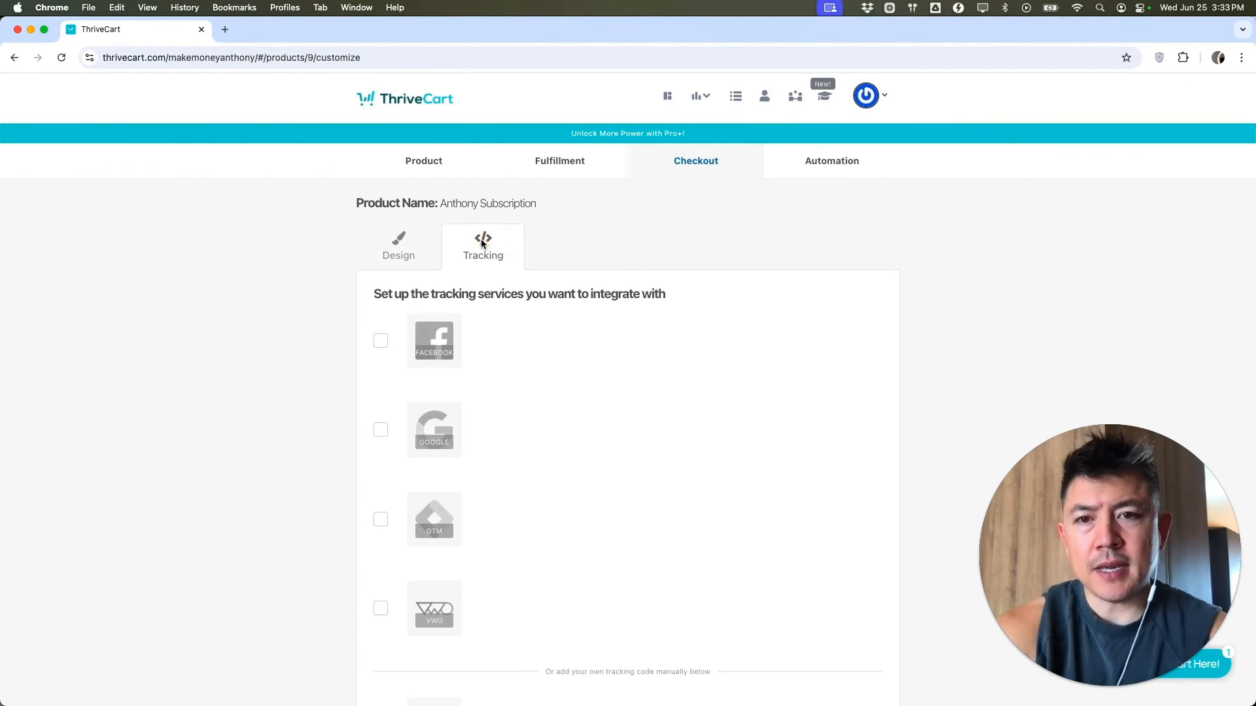
{"action": "scroll", "coordinate": [429, 438], "scroll_direction": "down", "scroll_amount": 1}
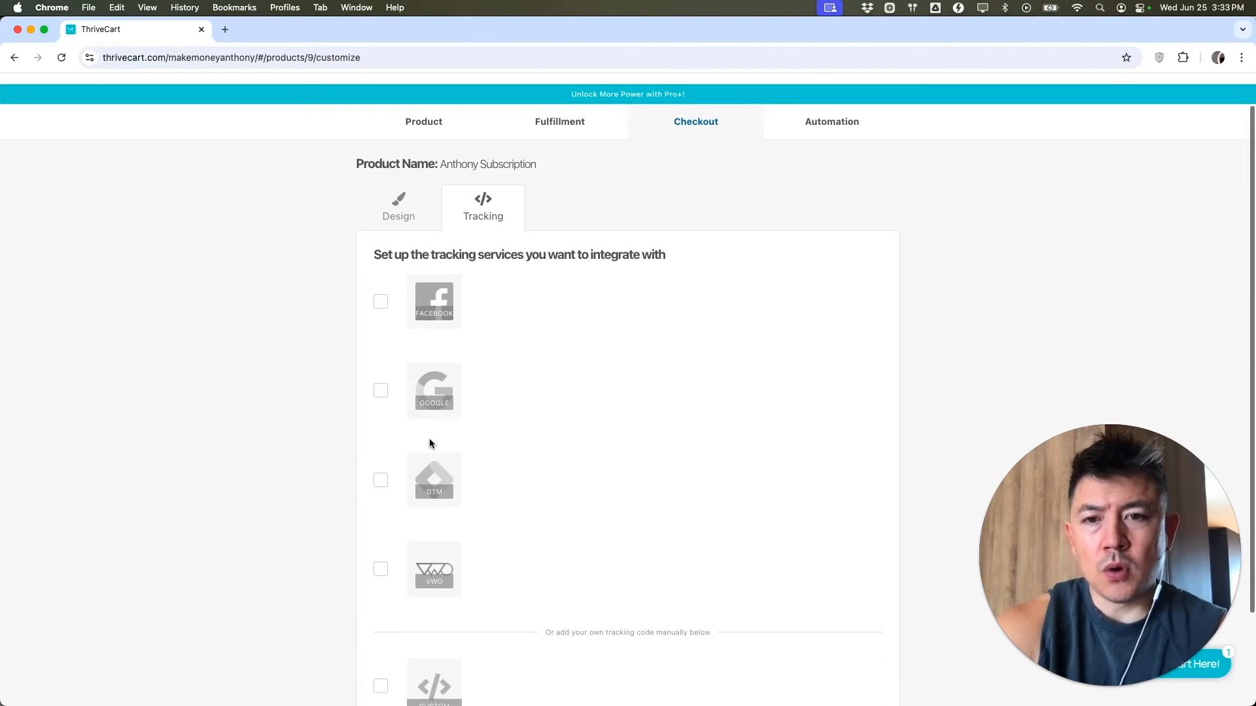
{"action": "scroll", "coordinate": [669, 379], "scroll_direction": "down", "scroll_amount": 3}
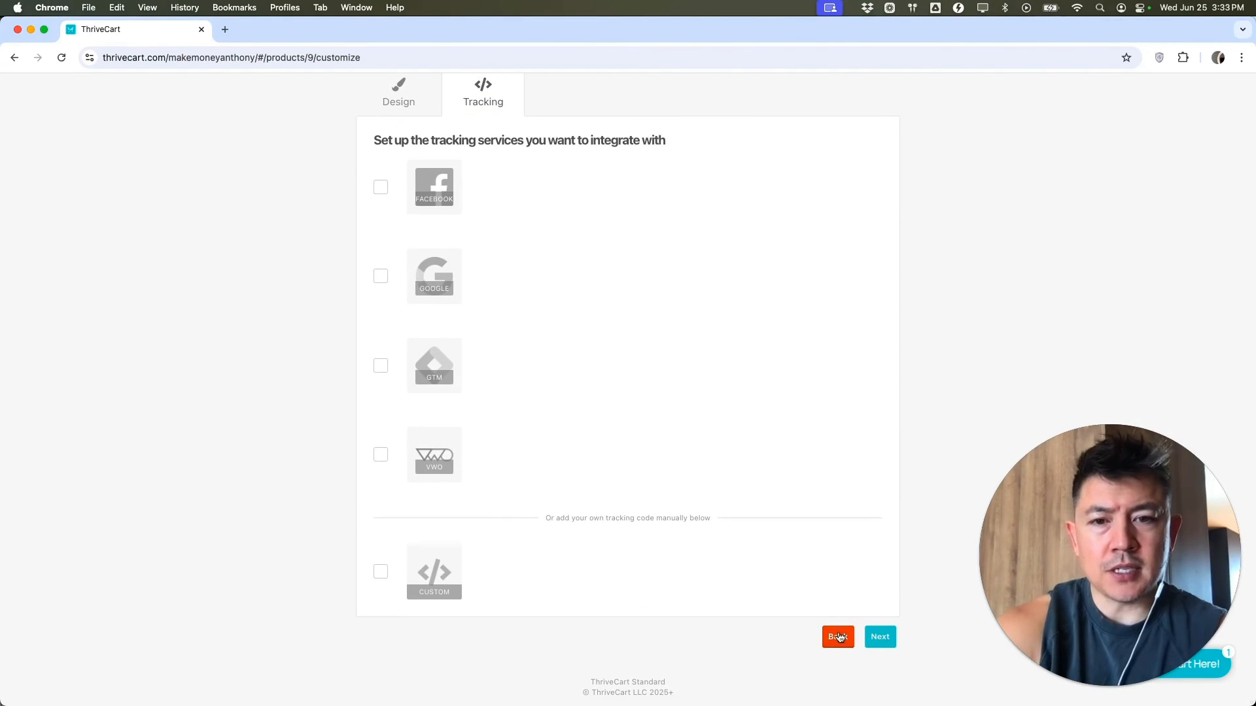
{"action": "left_click", "coordinate": [877, 636]}
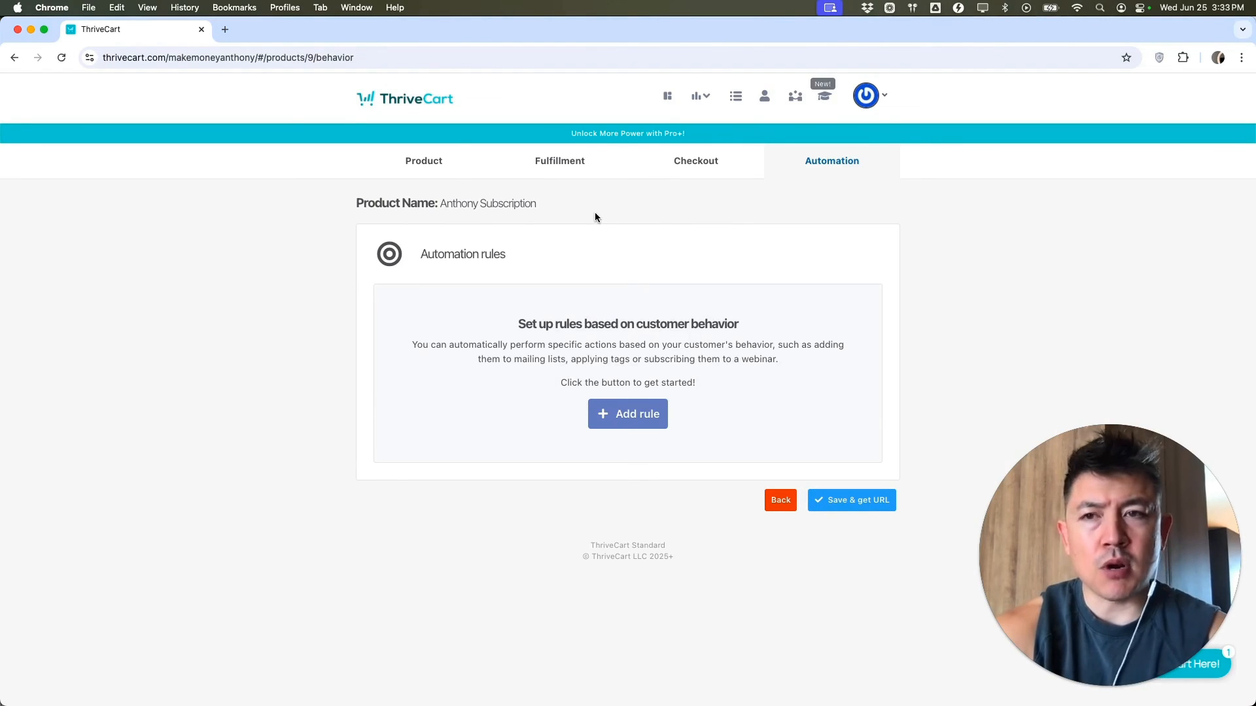
- Save to get the checkout URL, copy it, open the live checkout, and select its headline and features
{"action": "left_click", "coordinate": [855, 502]}
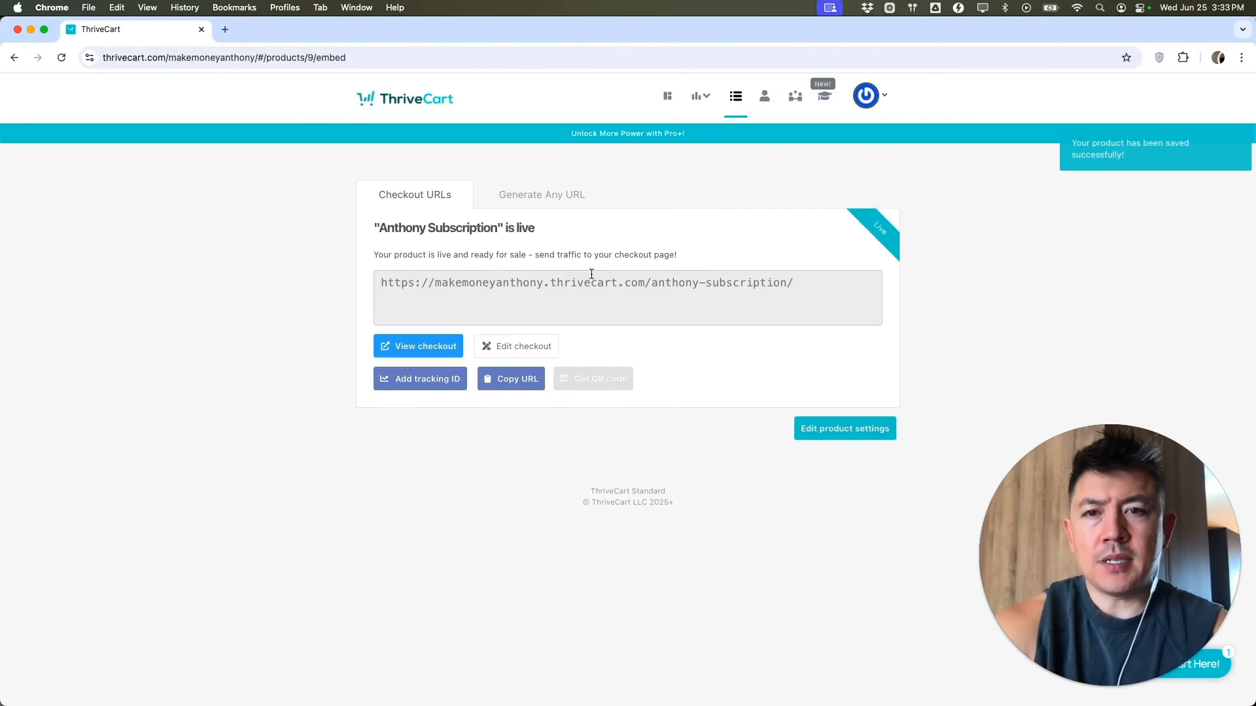
{"action": "left_click", "coordinate": [459, 282]}
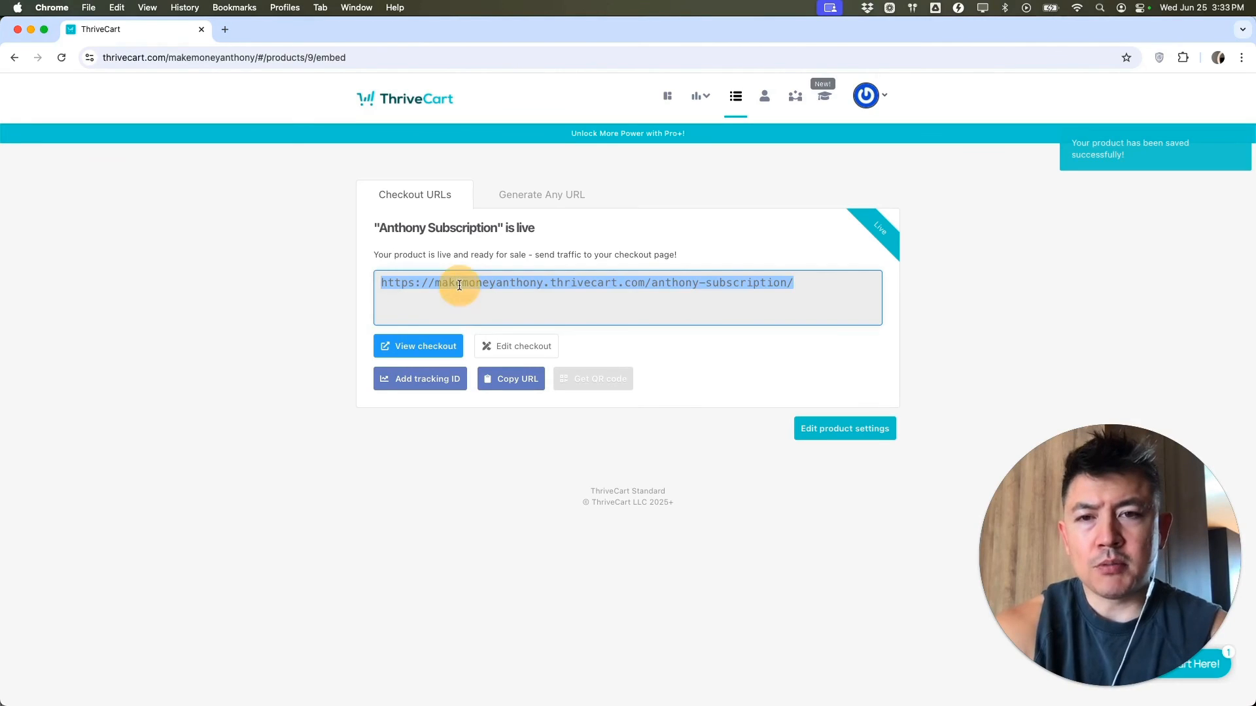
{"action": "left_click", "coordinate": [502, 378]}
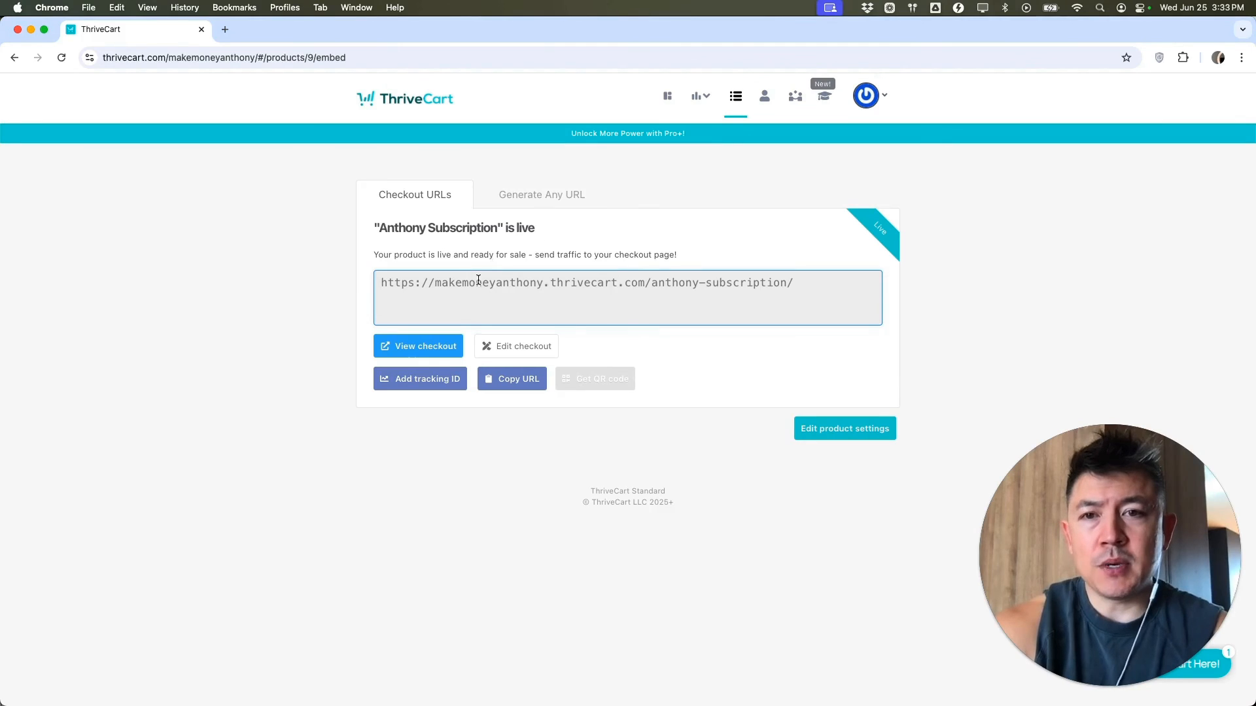
{"action": "left_click", "coordinate": [423, 351]}
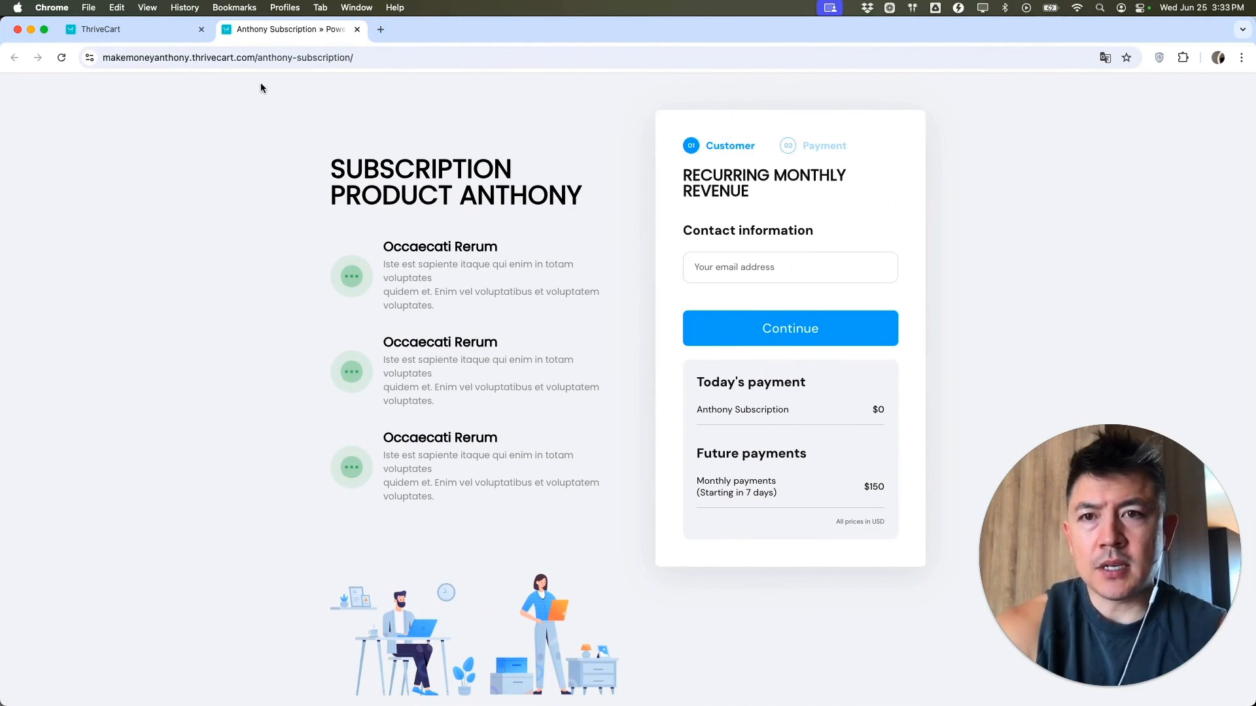
{"action": "left_click", "coordinate": [331, 165]}
{"action": "left_click_drag", "start_coordinate": [331, 164], "coordinate": [537, 502]}
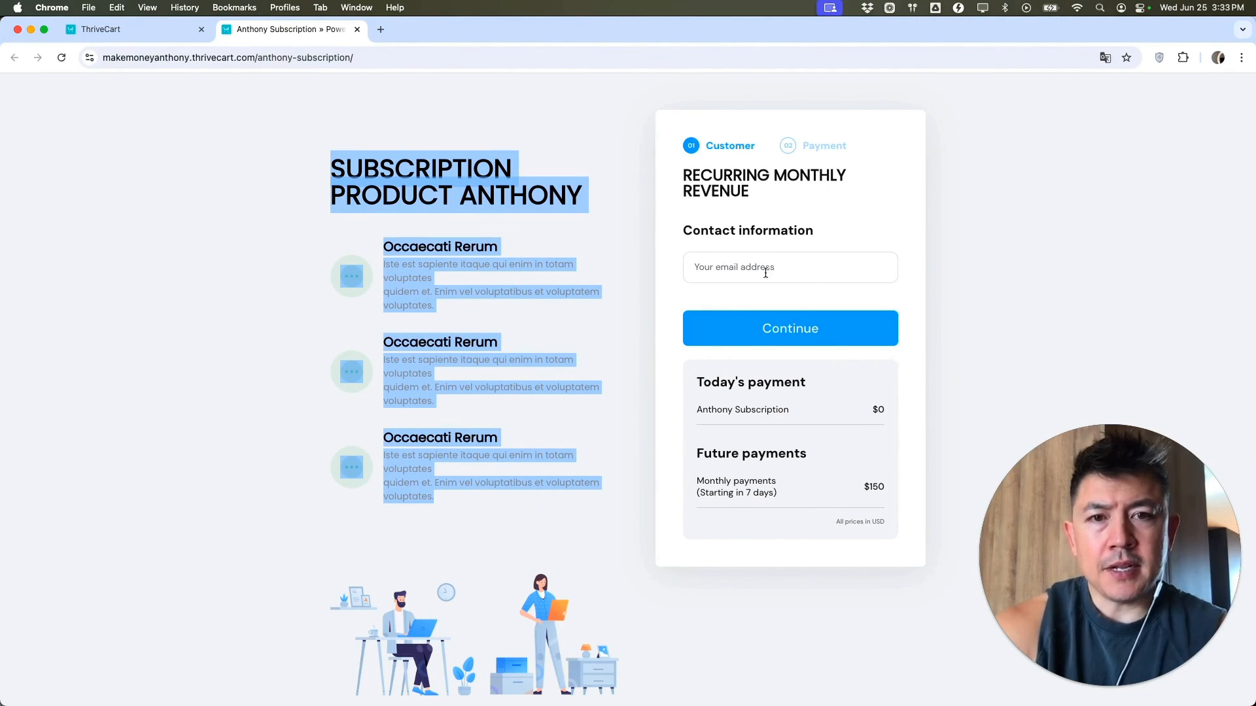